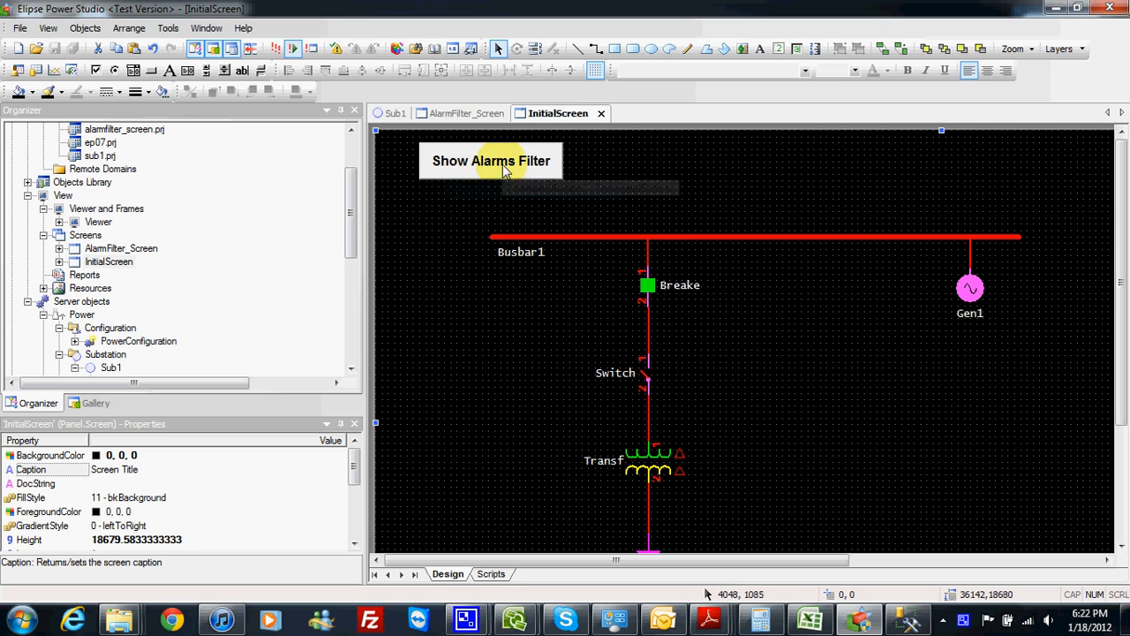
Open AlarmFilter_Screen for editing and add PowerTrainingExtra.lib from the PowerLibraries folder to the domain.
left_click(97, 250)
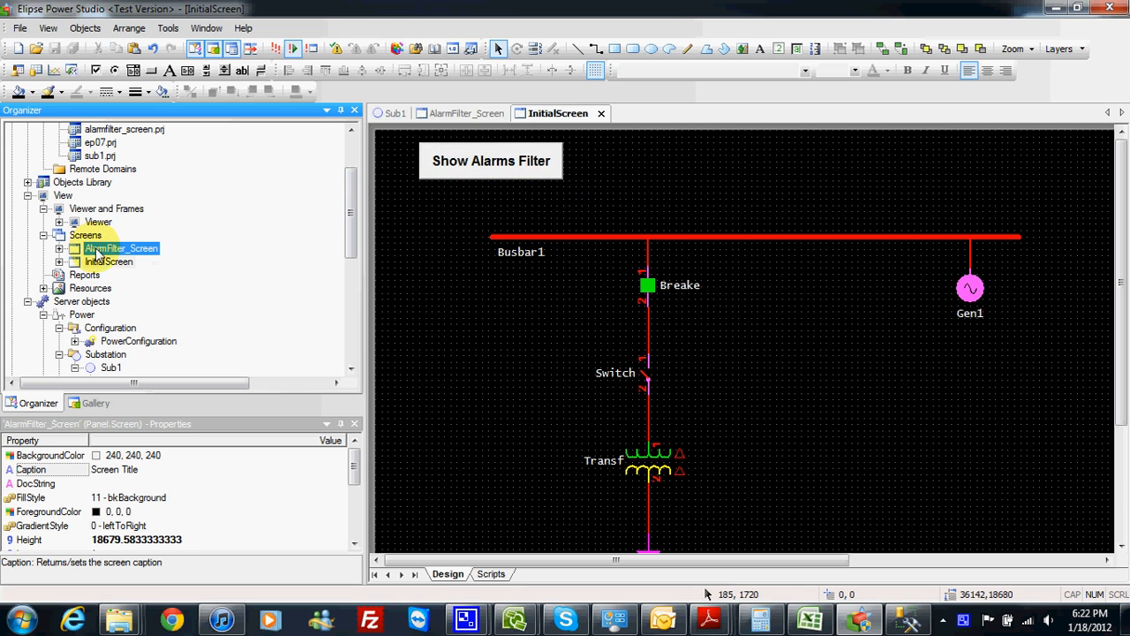
double_click(97, 252)
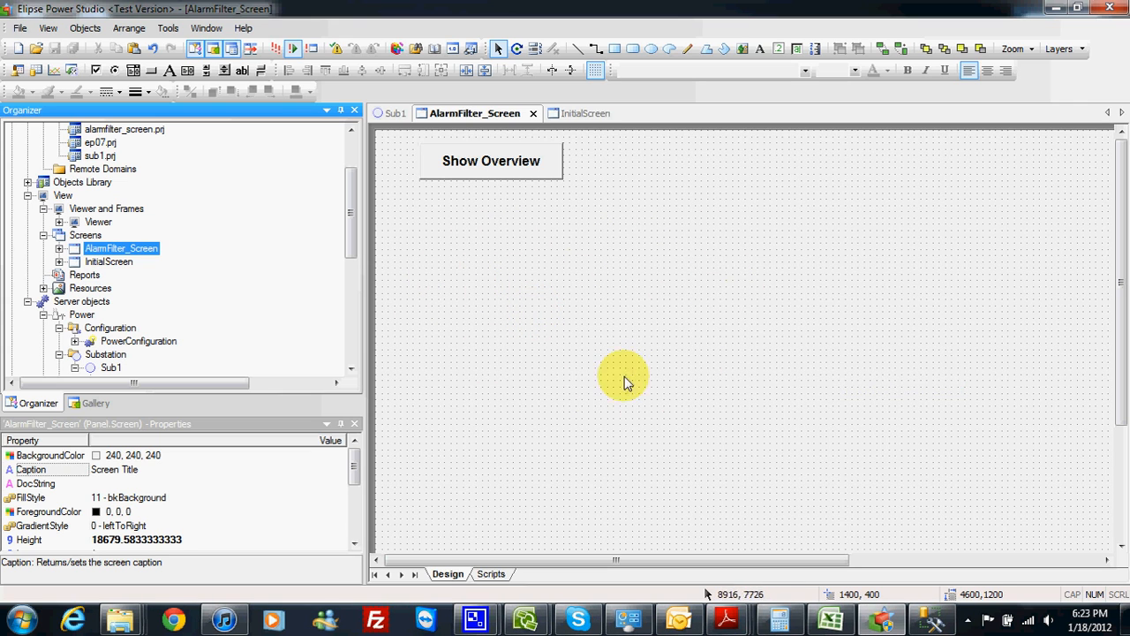
left_click(20, 27)
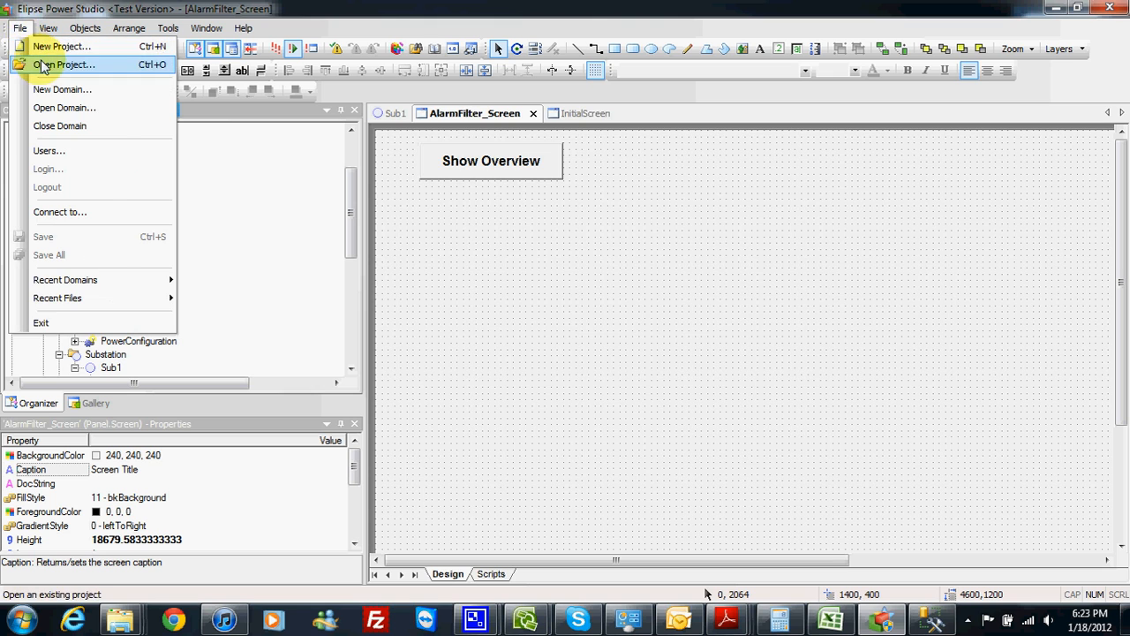
left_click(41, 65)
left_click_drag(562, 137, 606, 76)
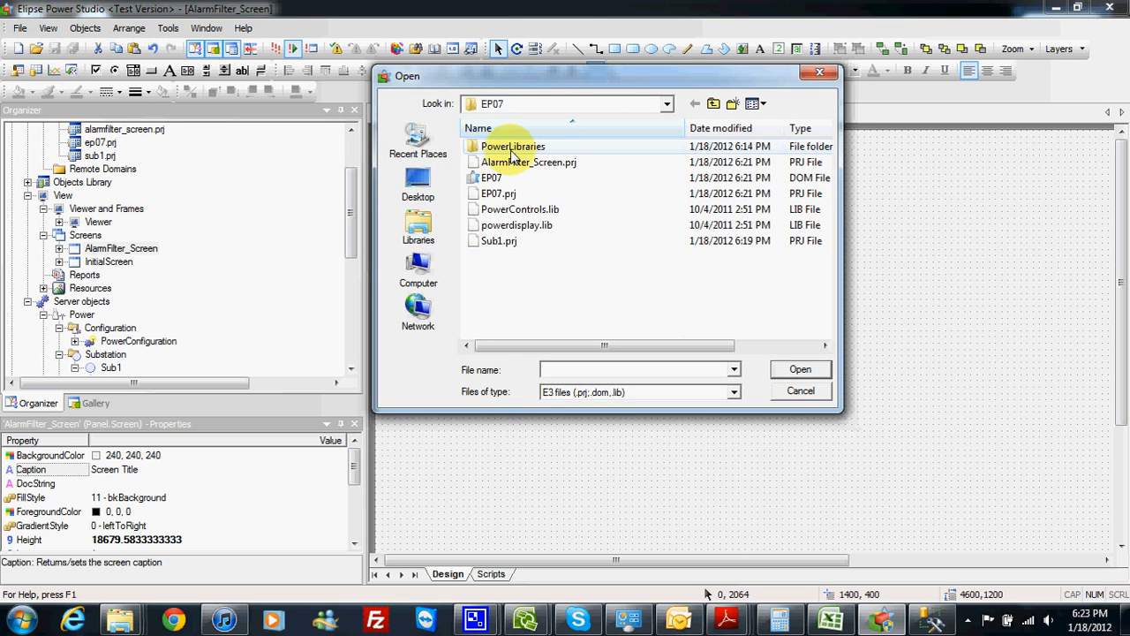
double_click(495, 151)
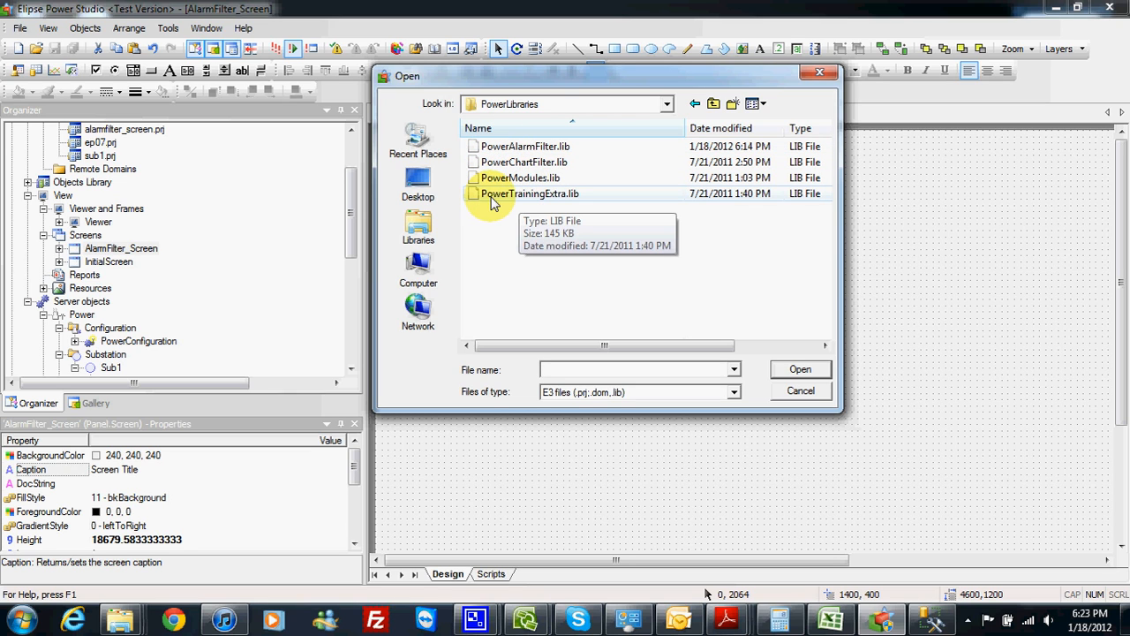
double_click(523, 194)
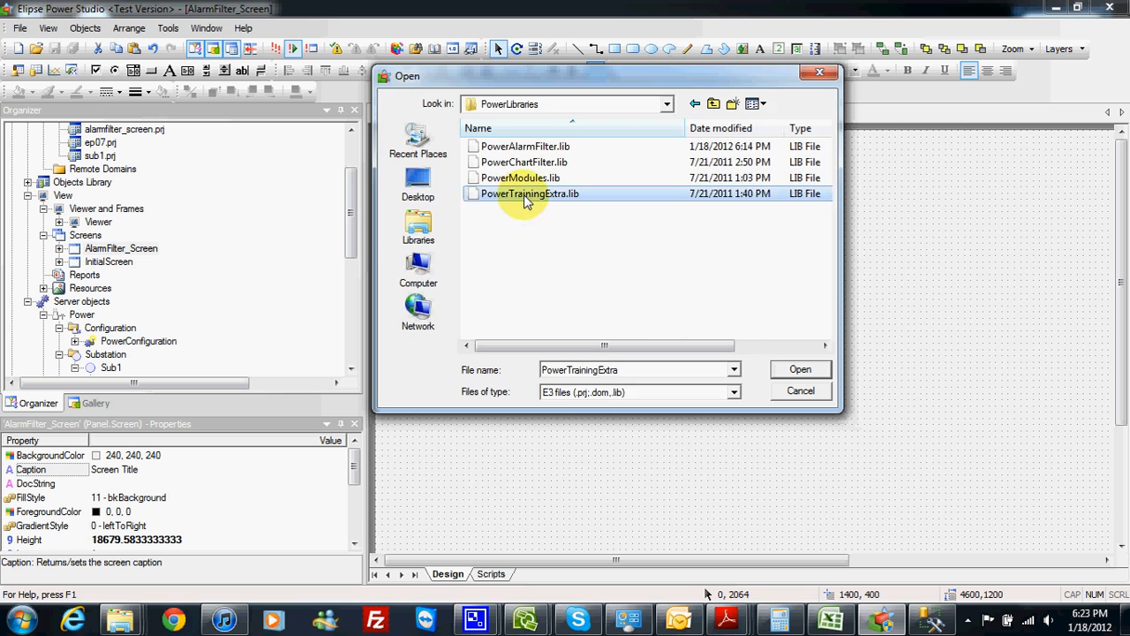
left_click(639, 351)
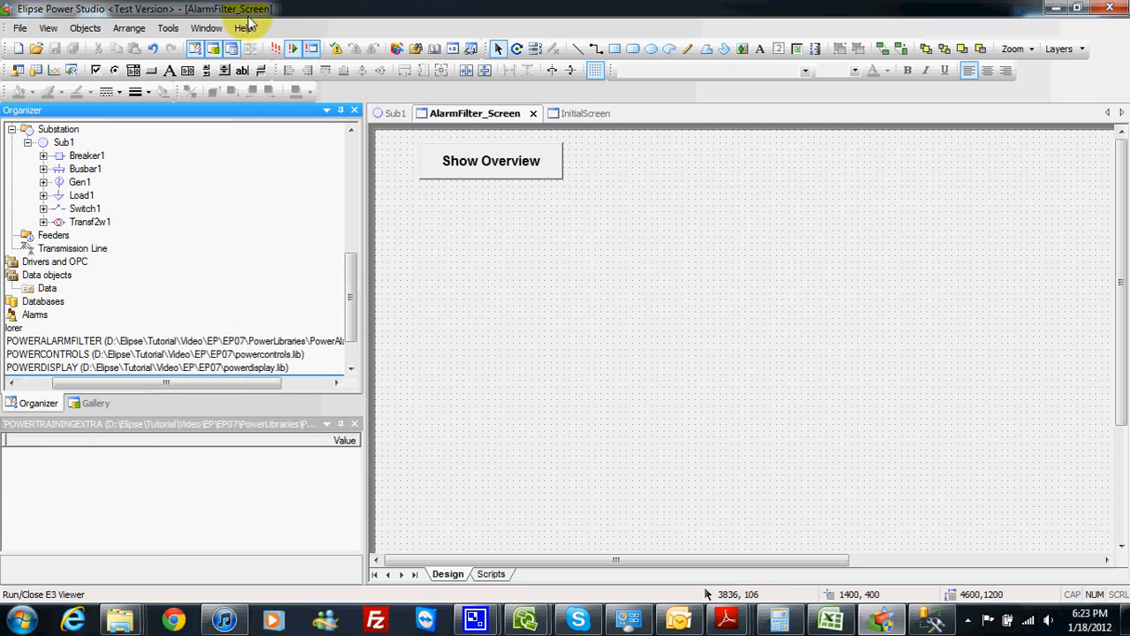
Add the PowerAlarmFilter.lib library from the PowerLibraries folder to the current domain.
left_click(19, 28)
left_click(39, 67)
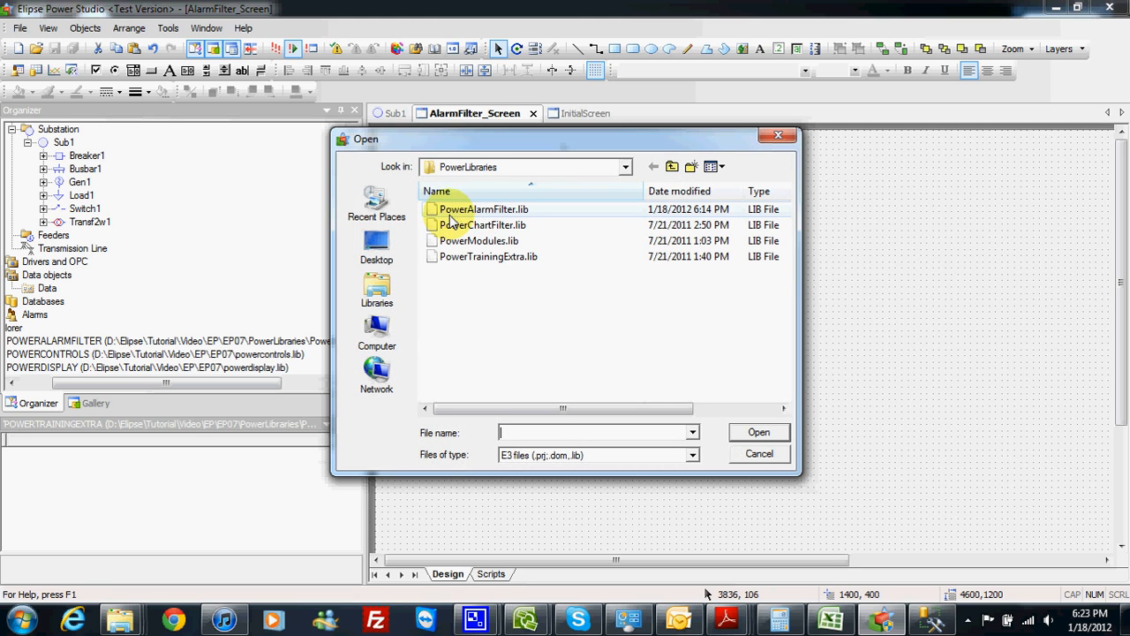
double_click(470, 213)
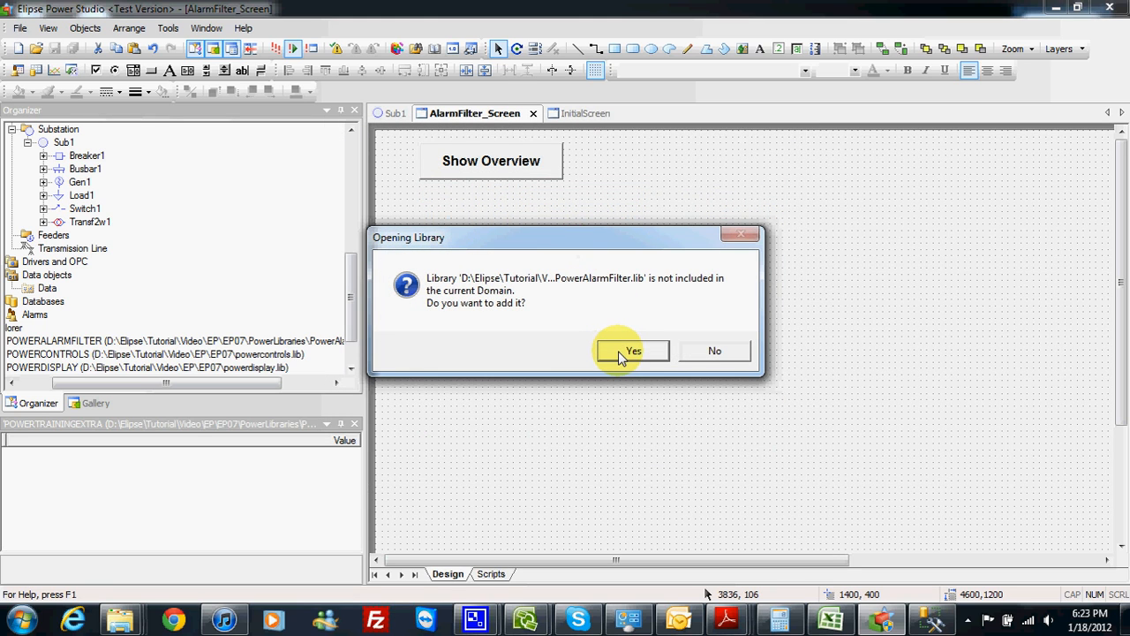
left_click(620, 354)
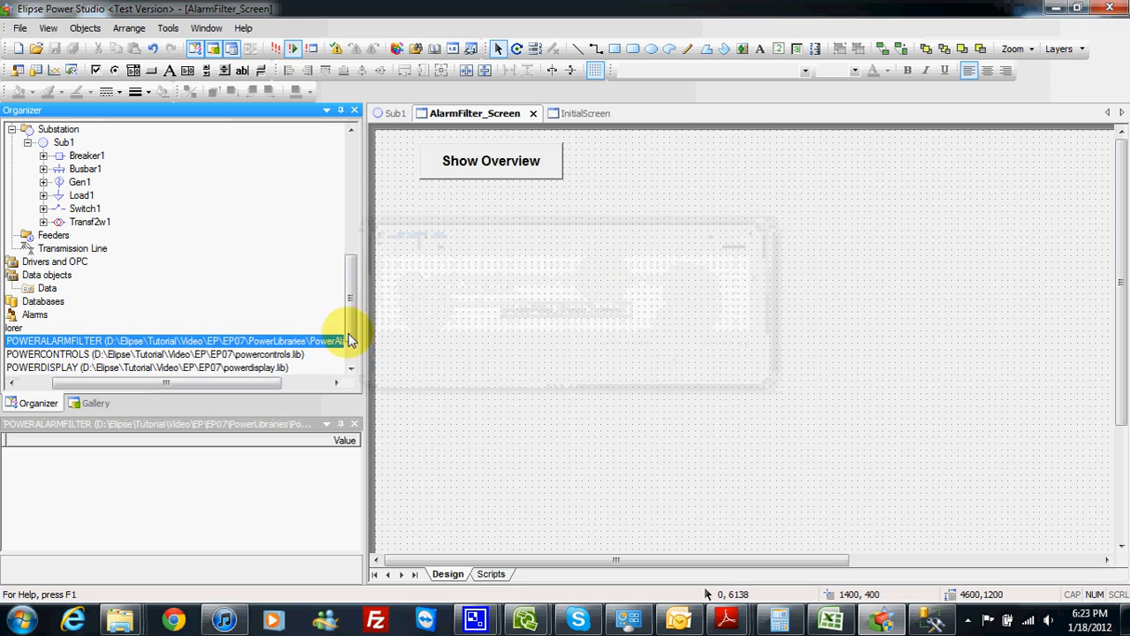
Open the PowerAlarmFilter control from the POWERALARMFILTER library to examine its design.
left_click_drag(257, 383, 225, 385)
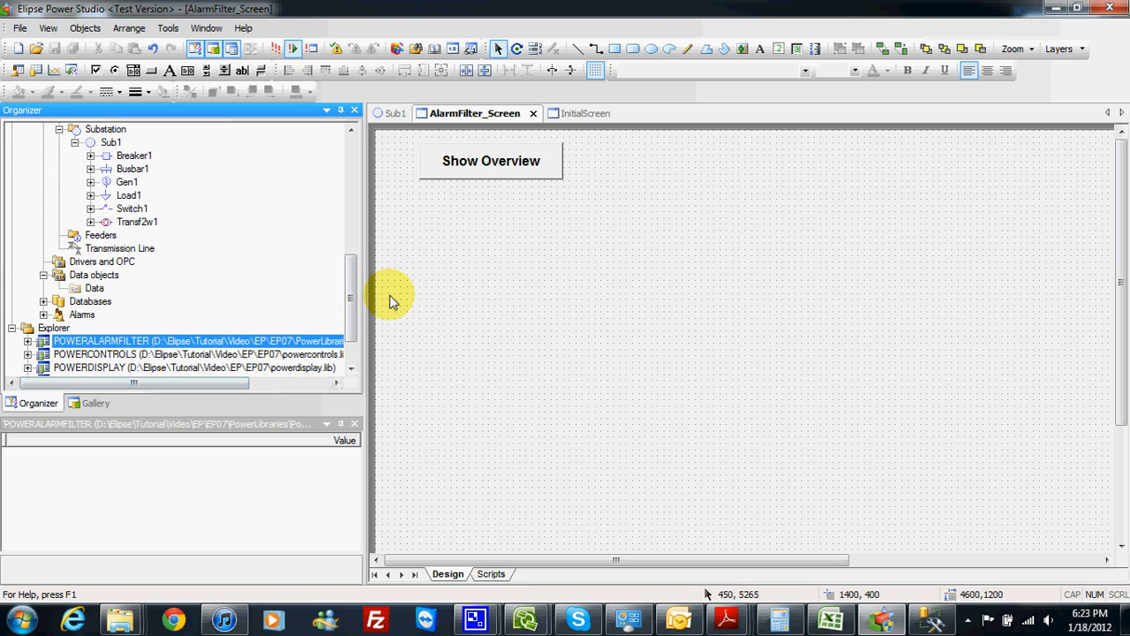
scroll(350, 298, "down", 2)
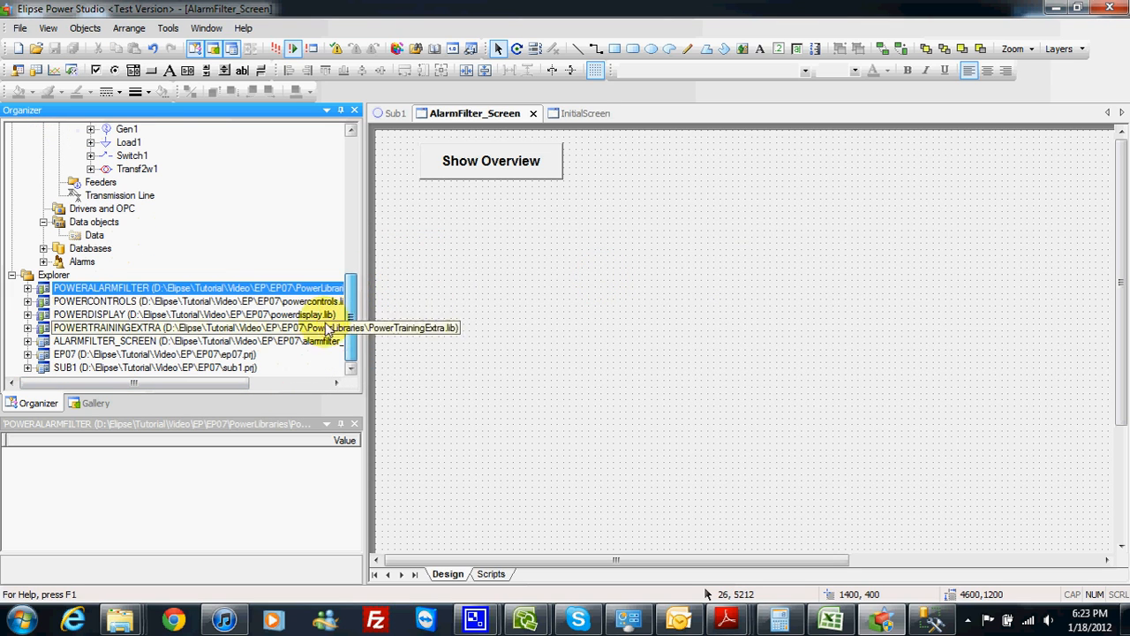
double_click(41, 294)
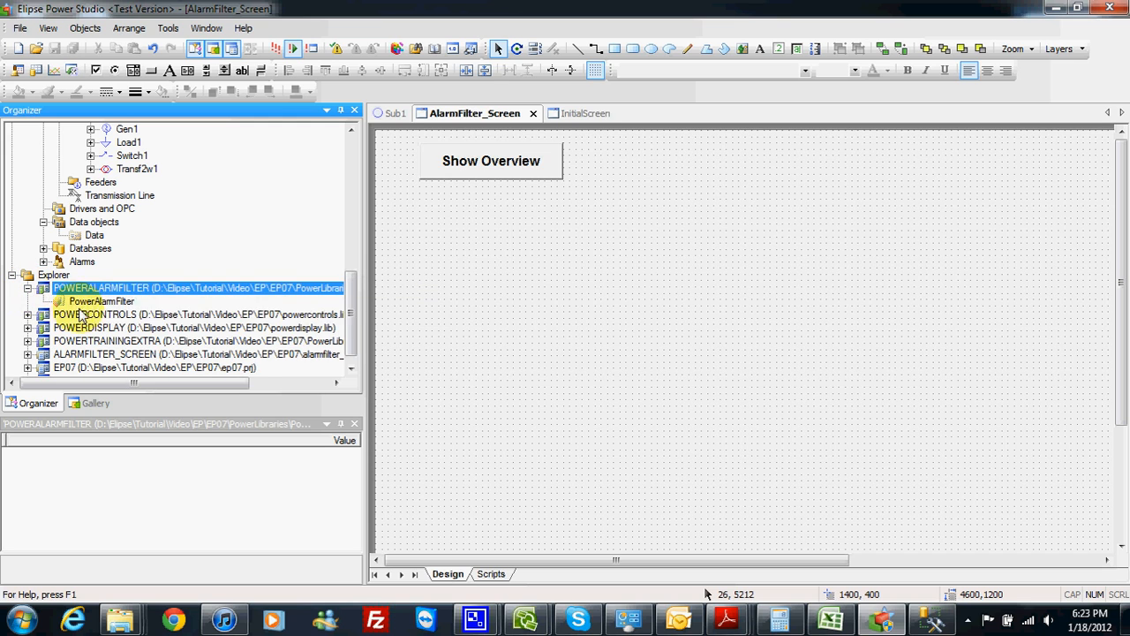
left_click(80, 305)
double_click(97, 301)
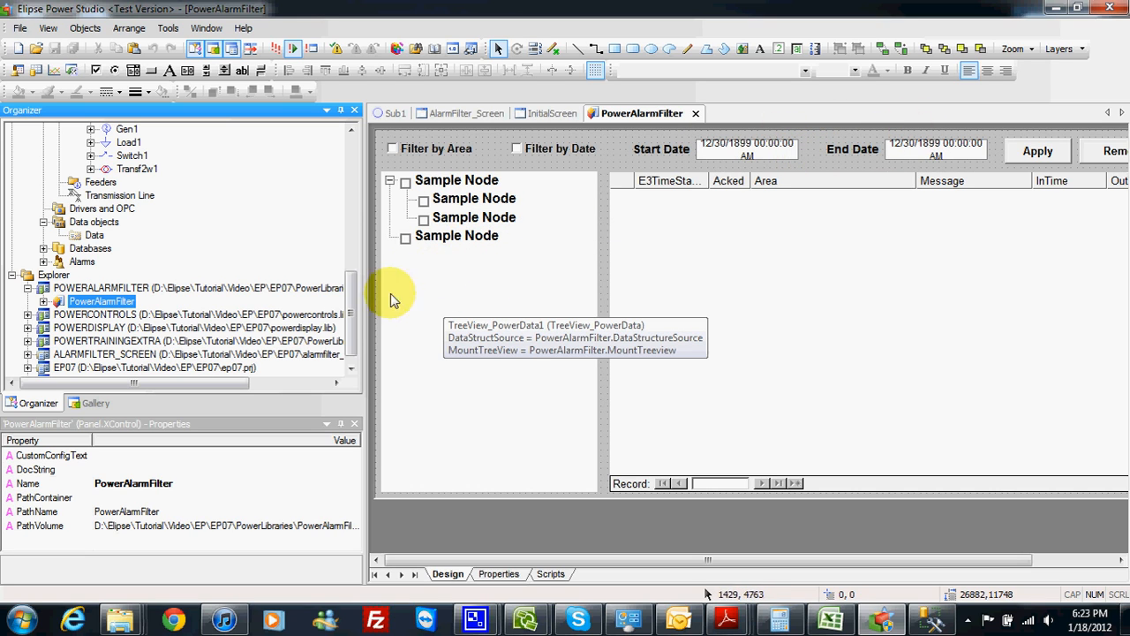
Examine the properties of PowerDataStruct in the POWERTRAININGEXTRA library, and return to the PowerAlarmFilter design.
scroll(351, 325, "down", 1)
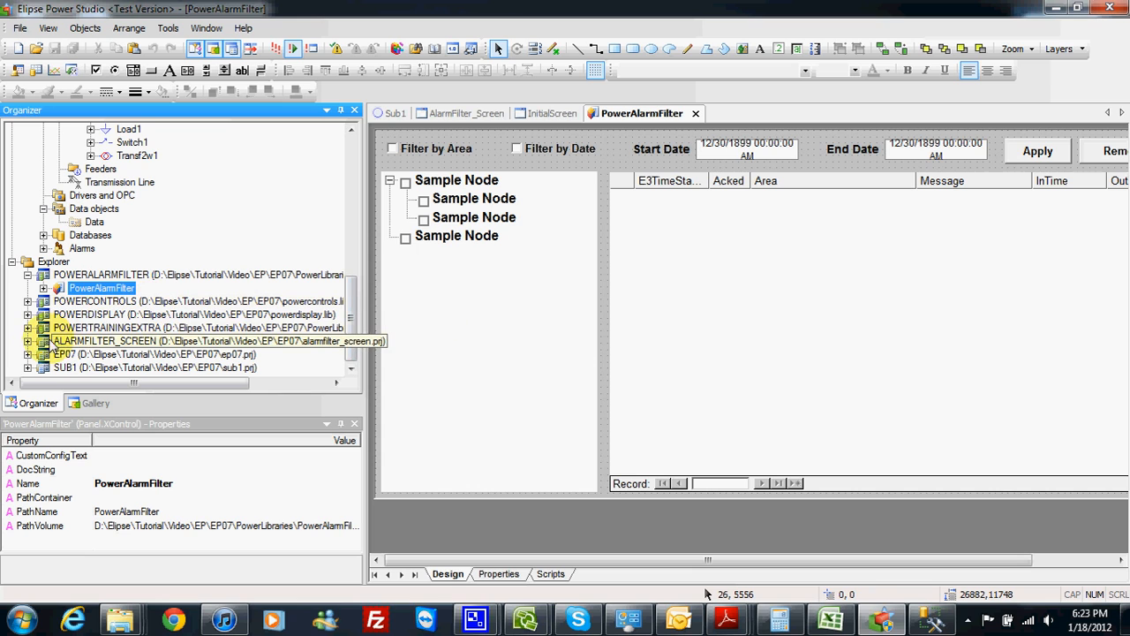
left_click(27, 328)
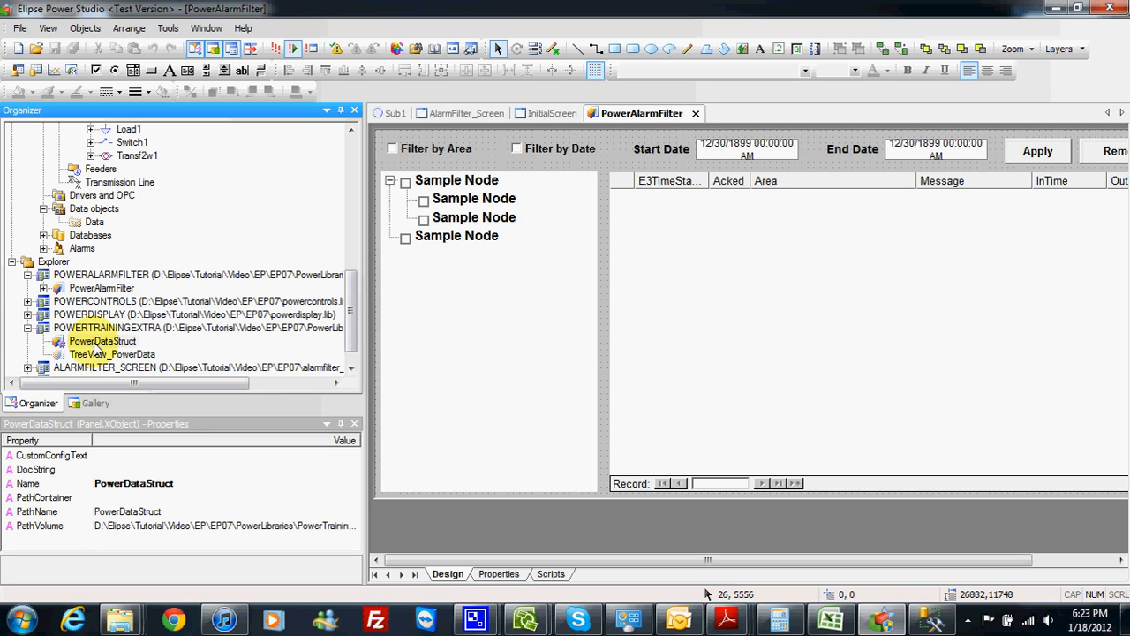
double_click(95, 344)
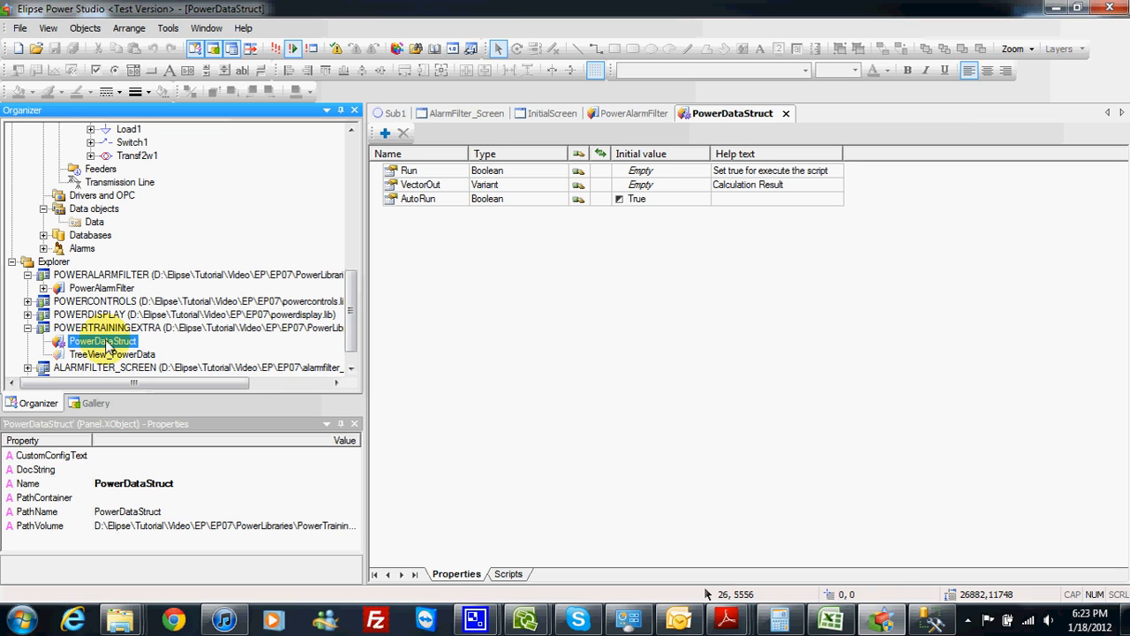
double_click(102, 288)
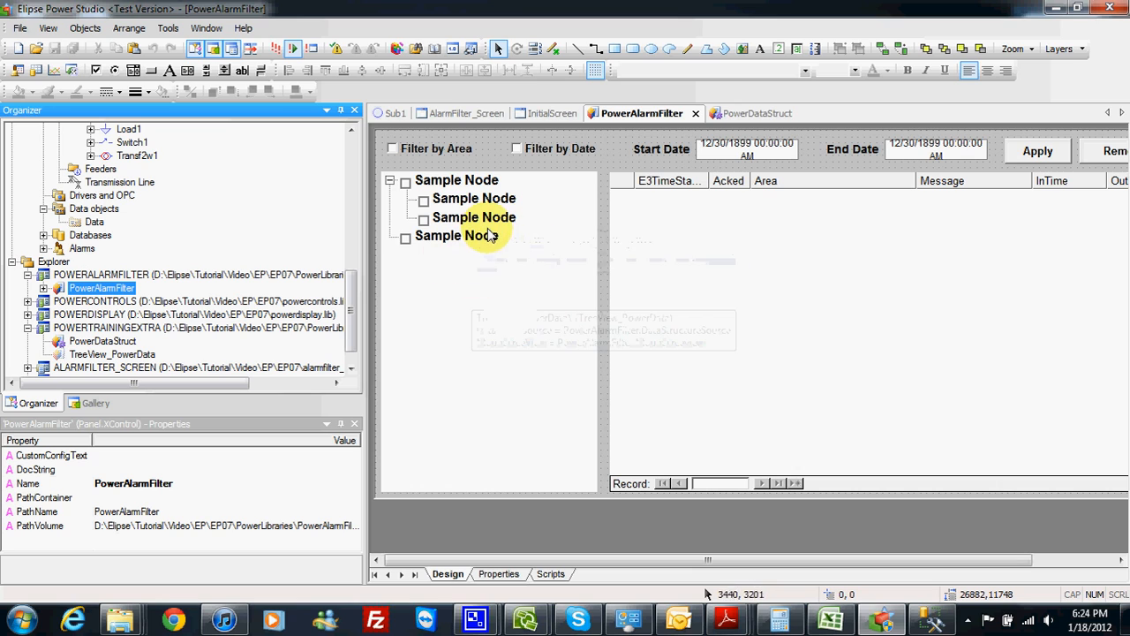
Insert a PowerAlarmFilter control into AlarmFilter_Screen below the Show Overview button and move it to position 600, 2000.
left_click_drag(350, 297, 351, 221)
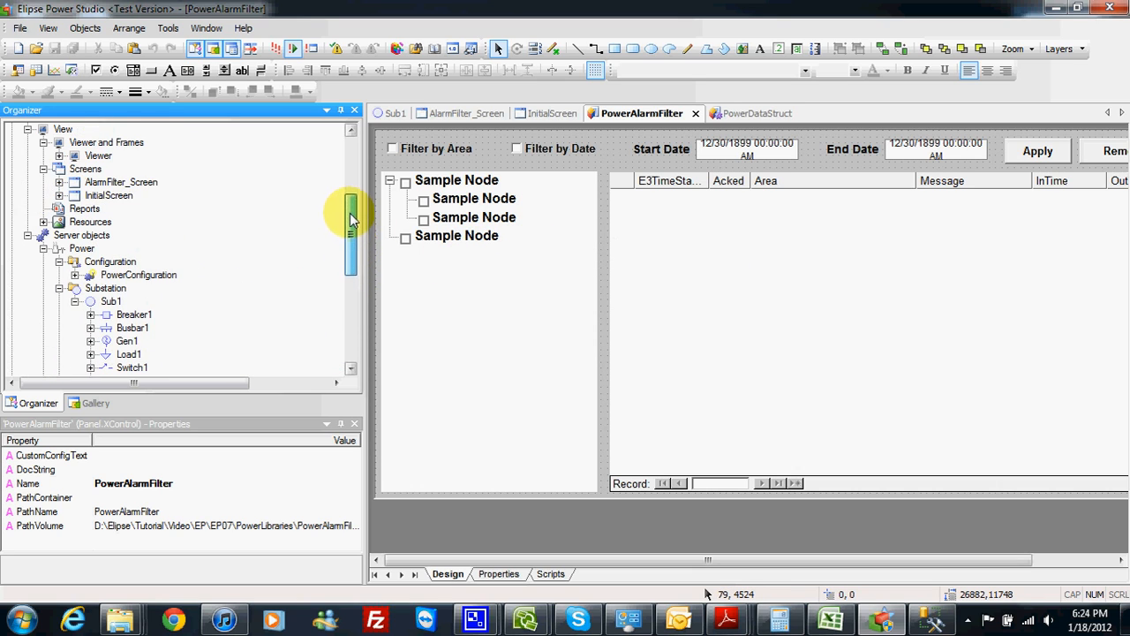
double_click(125, 183)
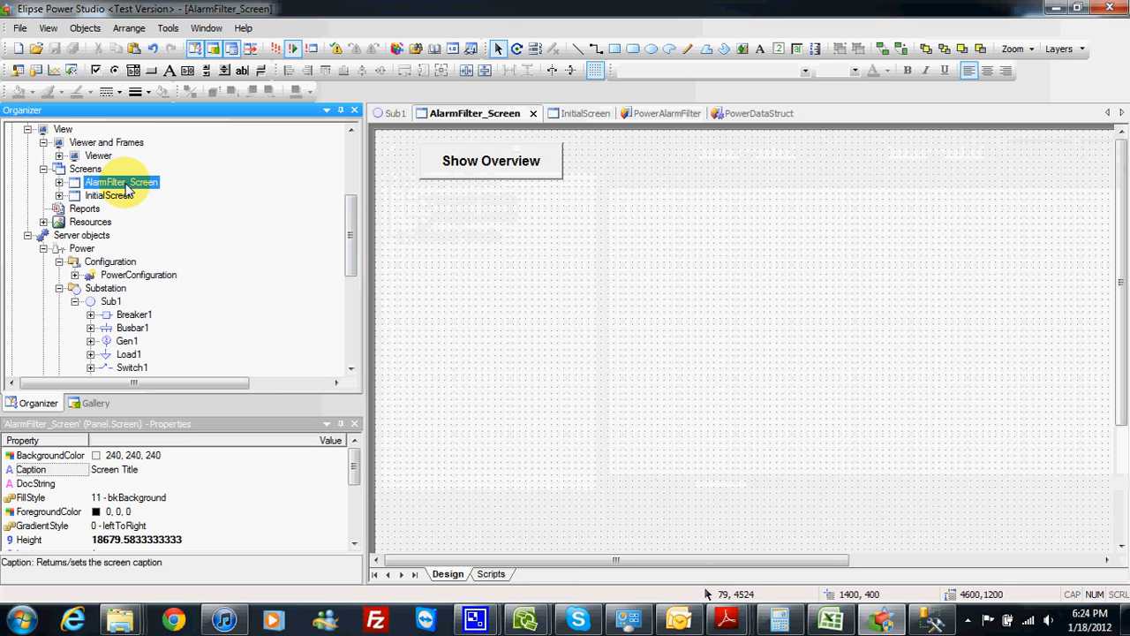
right_click(427, 217)
mouse_move(477, 251)
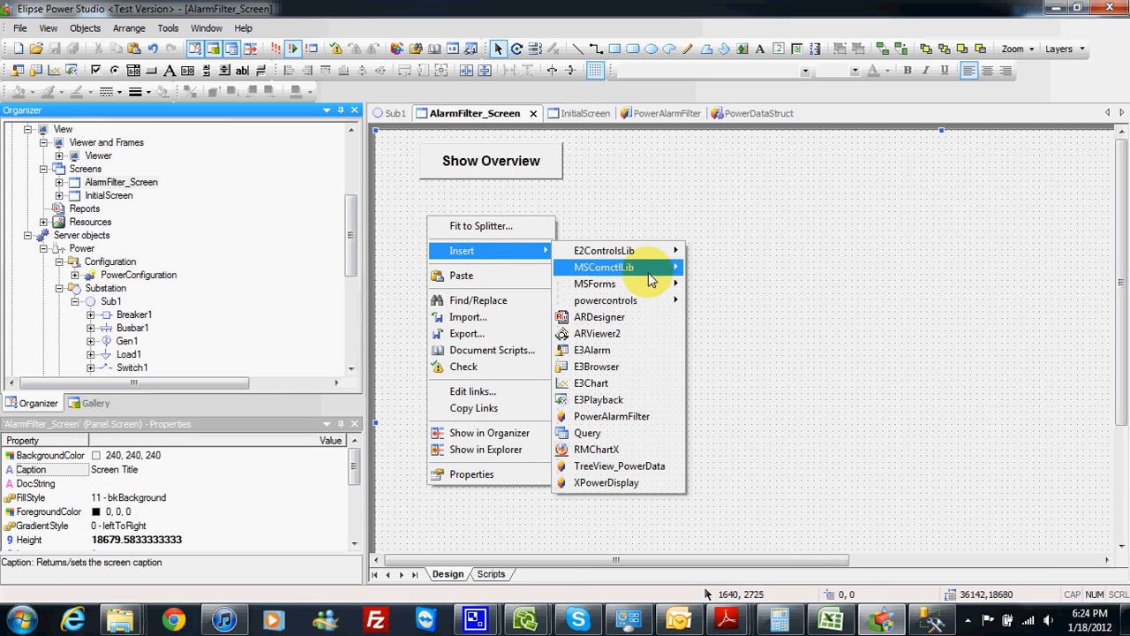
left_click(605, 420)
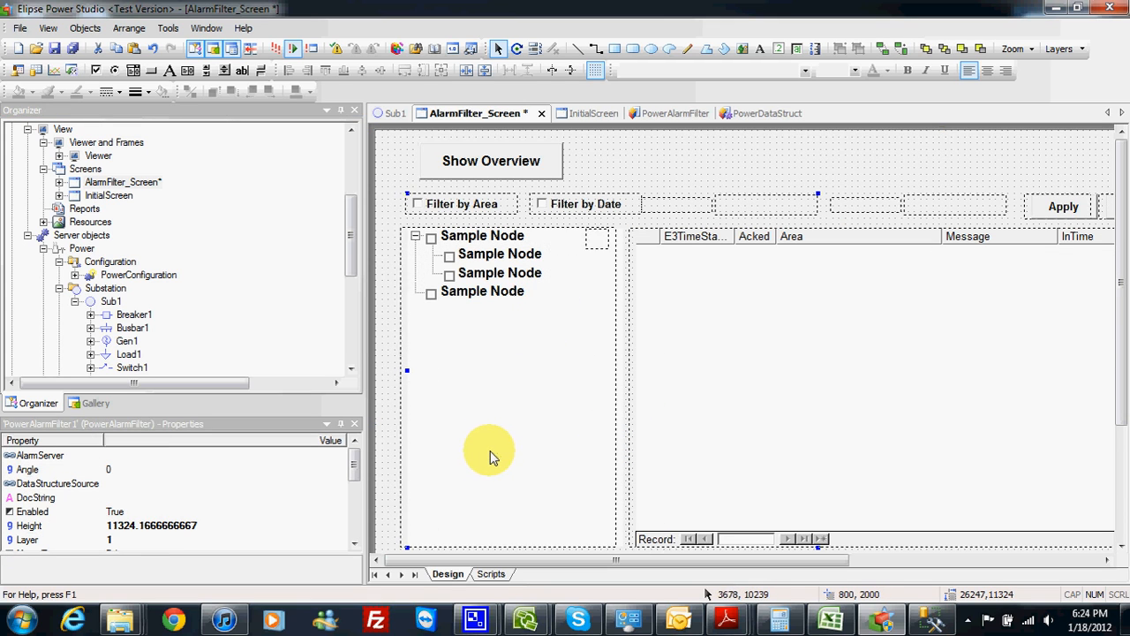
left_click_drag(490, 451, 483, 451)
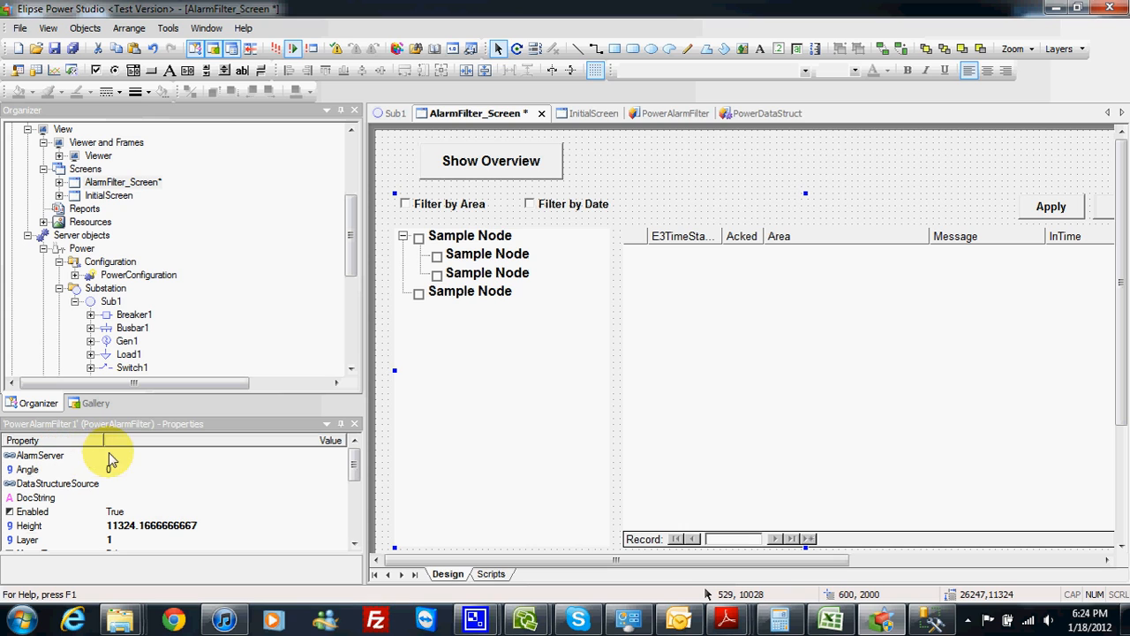
Open AlarmServer1 from the Alarms group and look at the options for inserting an alarm server.
left_click_drag(353, 273, 319, 340)
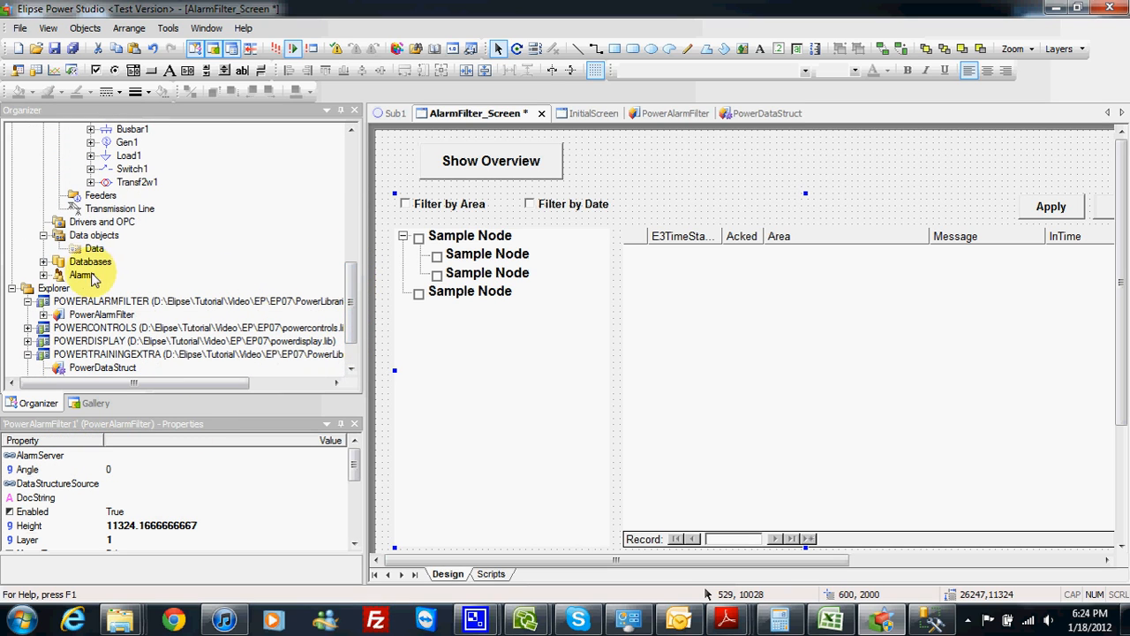
left_click(44, 275)
double_click(100, 288)
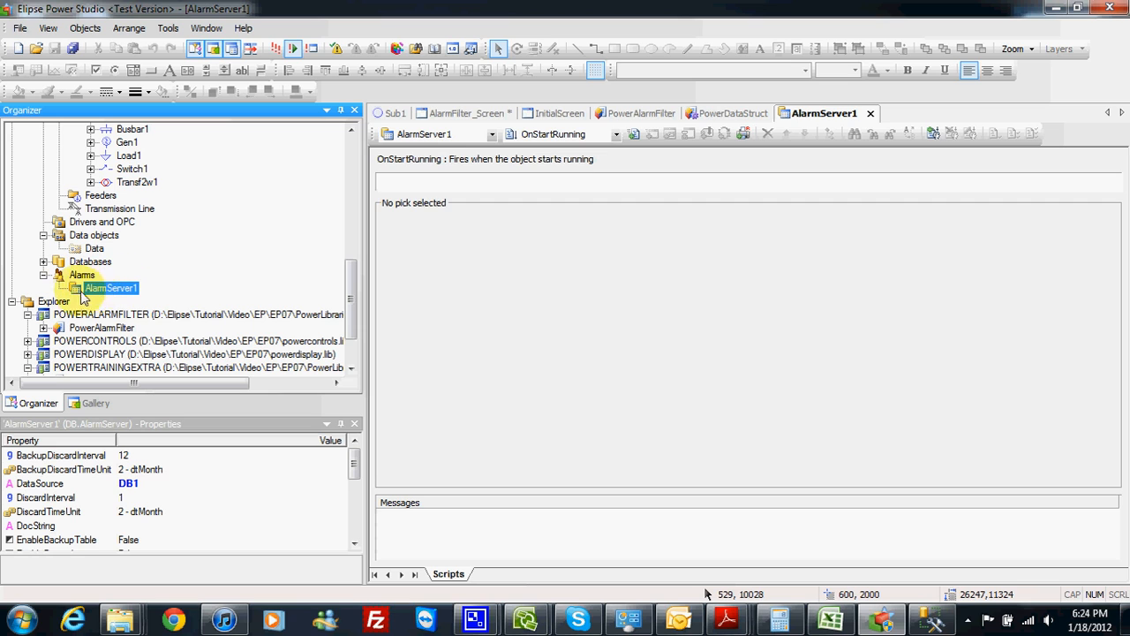
right_click(82, 277)
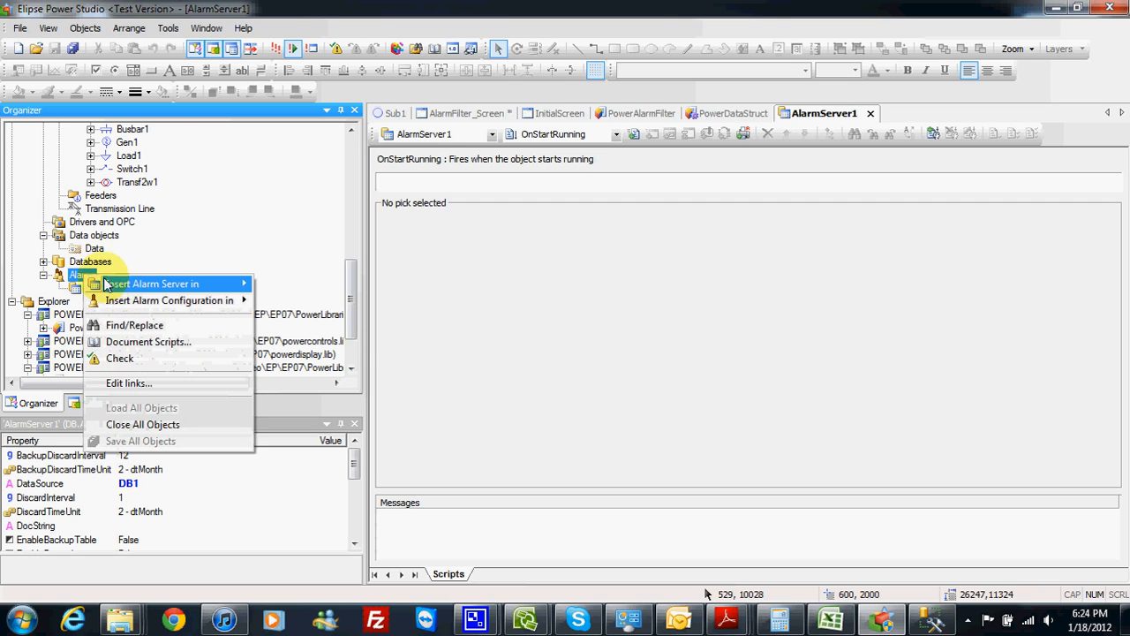
mouse_move(137, 302)
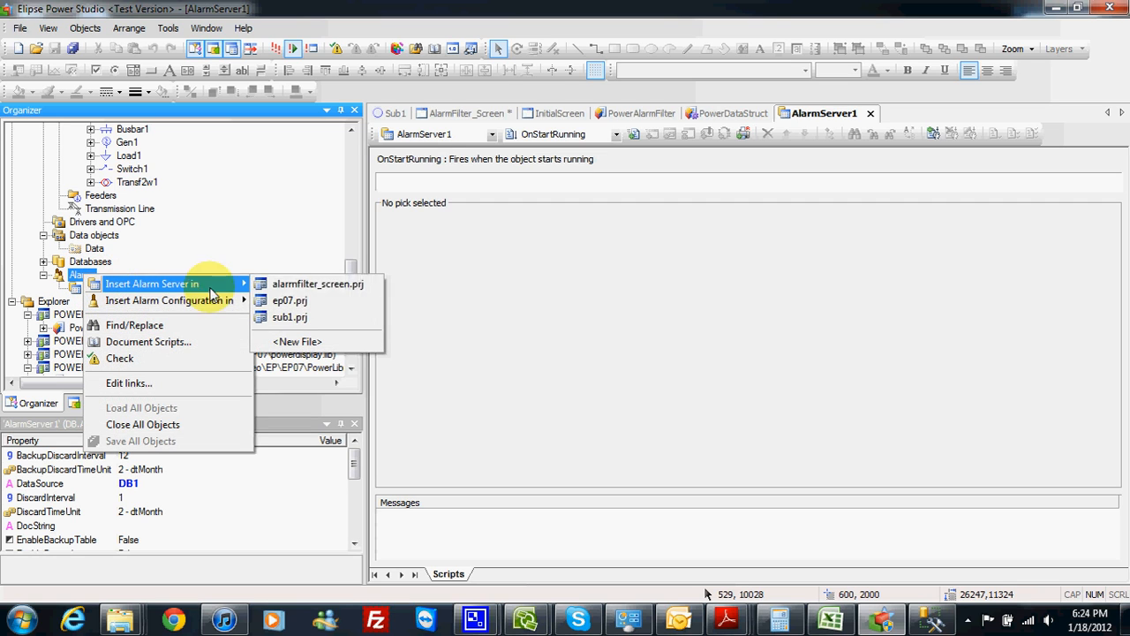
left_click(73, 291)
Create the alarm tables for AlarmServer1 from its configuration, using database server DB1 and table name Alarms.
right_click(113, 298)
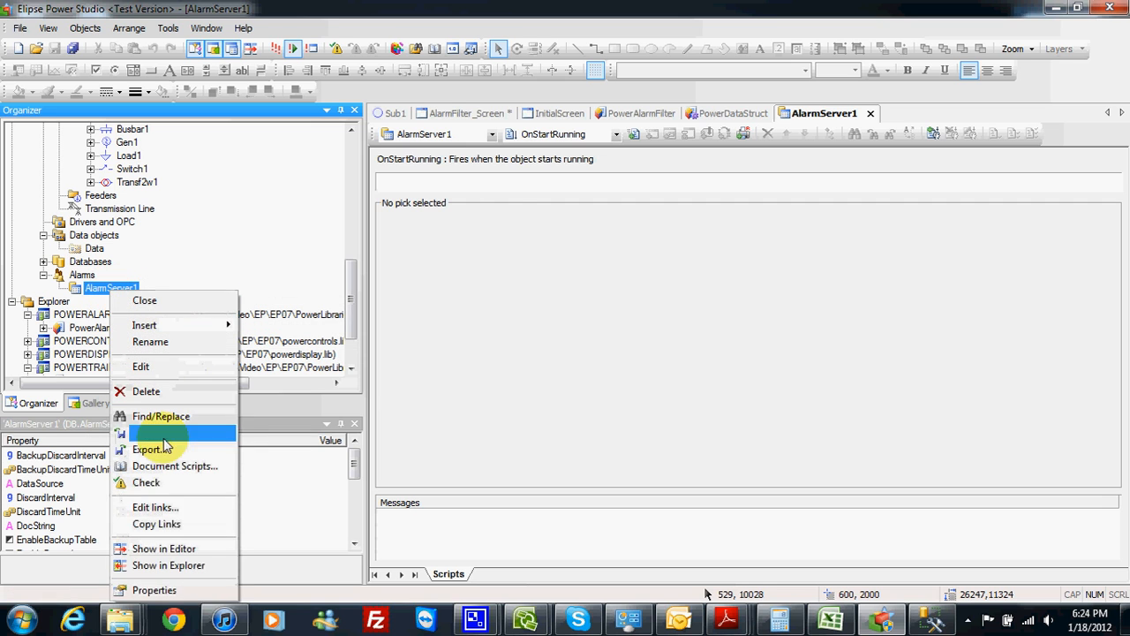
left_click(151, 594)
left_click_drag(477, 95, 410, 151)
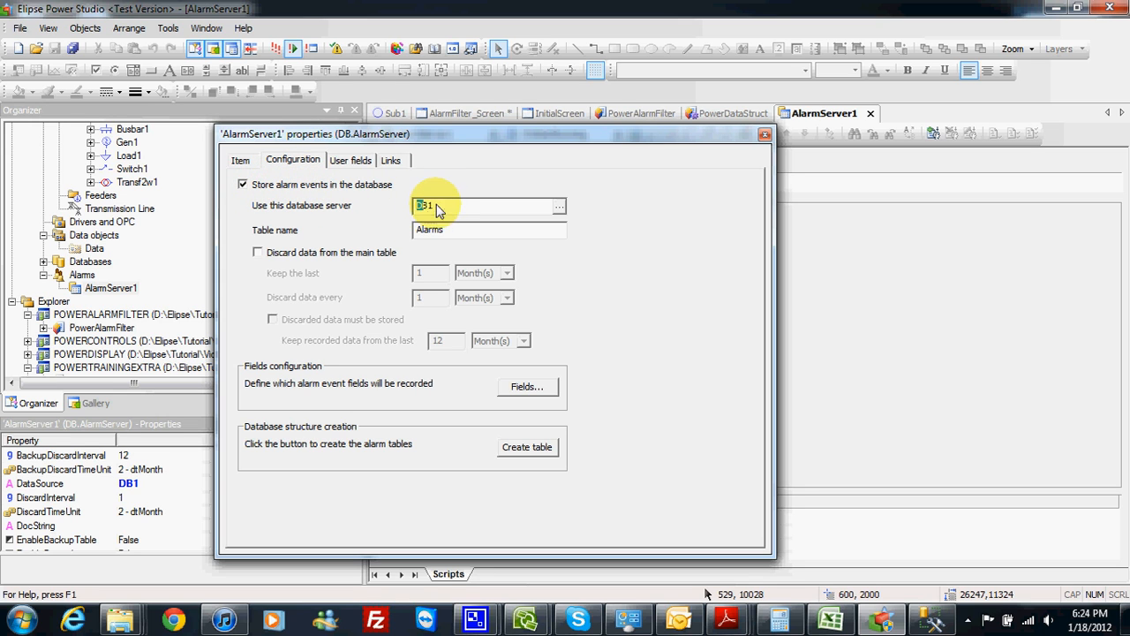
left_click_drag(479, 133, 512, 115)
left_click(560, 428)
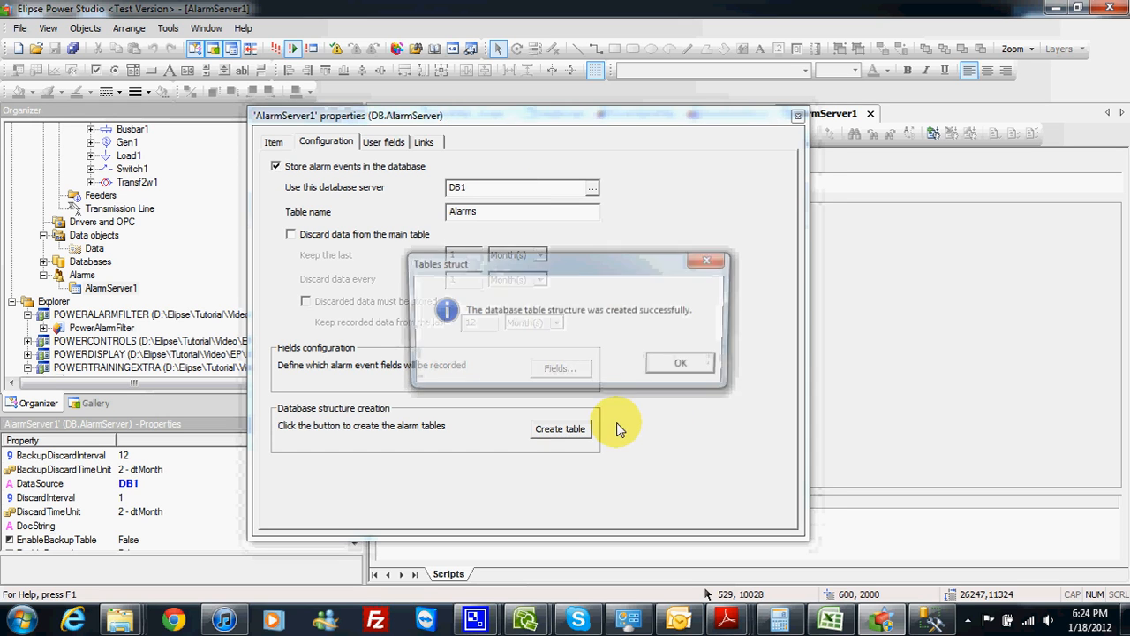
left_click(655, 370)
left_click(798, 115)
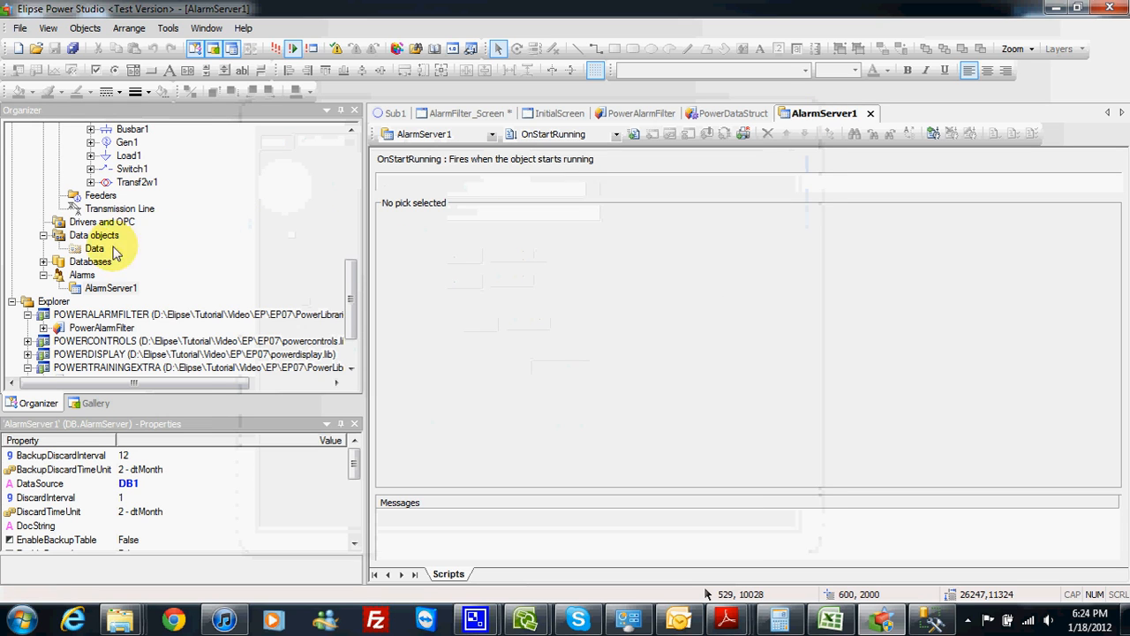
Review the DB1 database server's configuration and test its SQL Server connection.
left_click(42, 262)
left_click(94, 276)
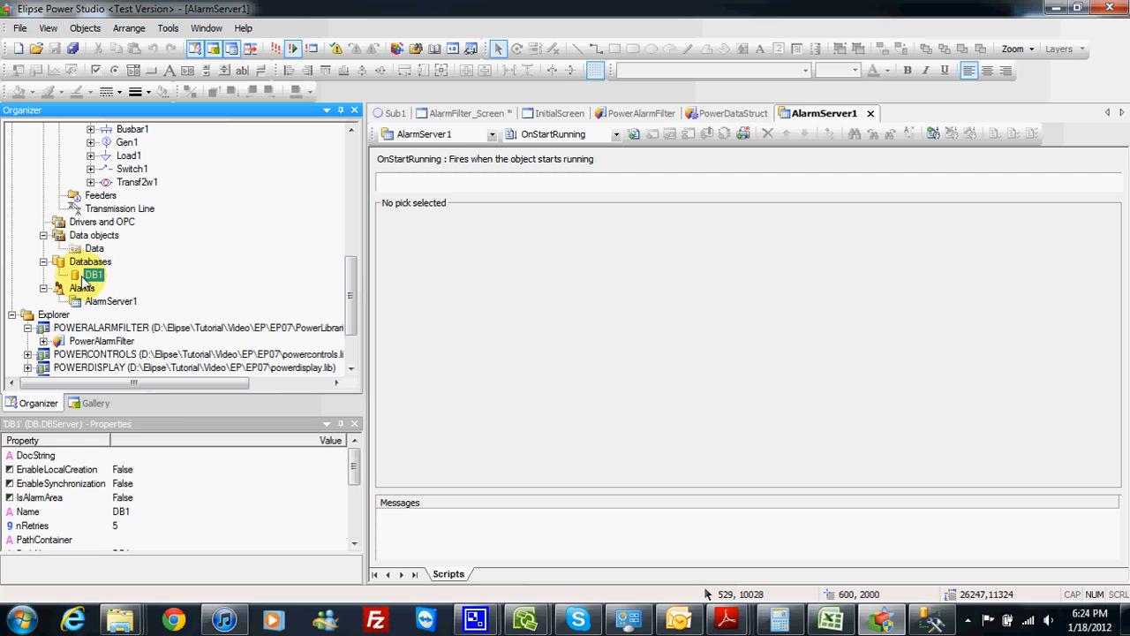
right_click(93, 277)
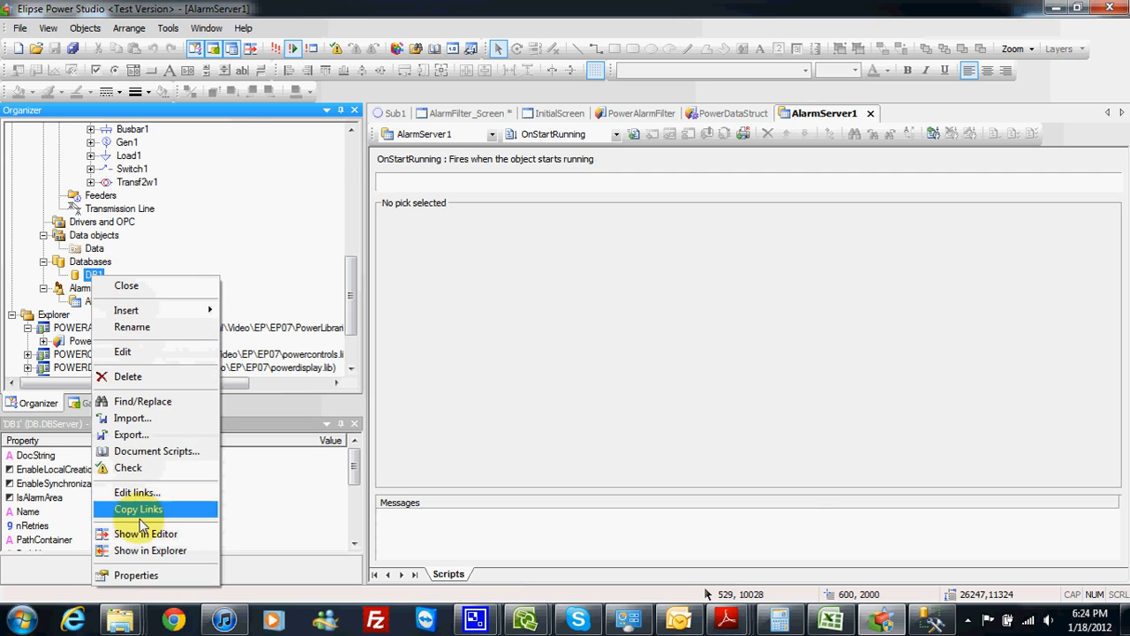
left_click(124, 572)
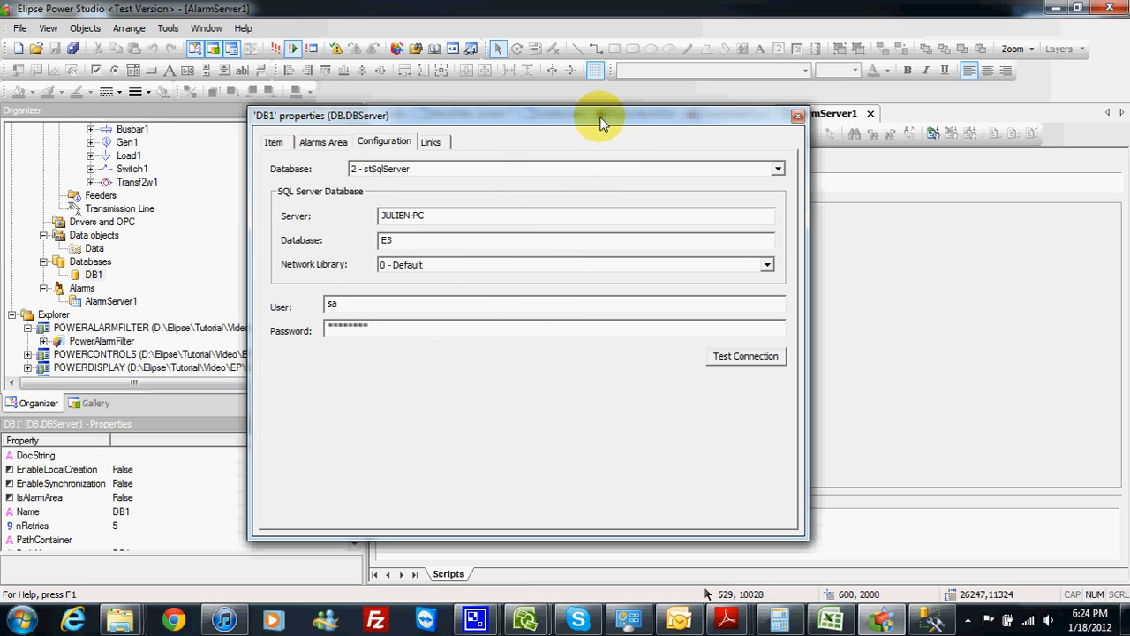
left_click_drag(601, 122, 592, 124)
left_click(702, 362)
left_click(685, 370)
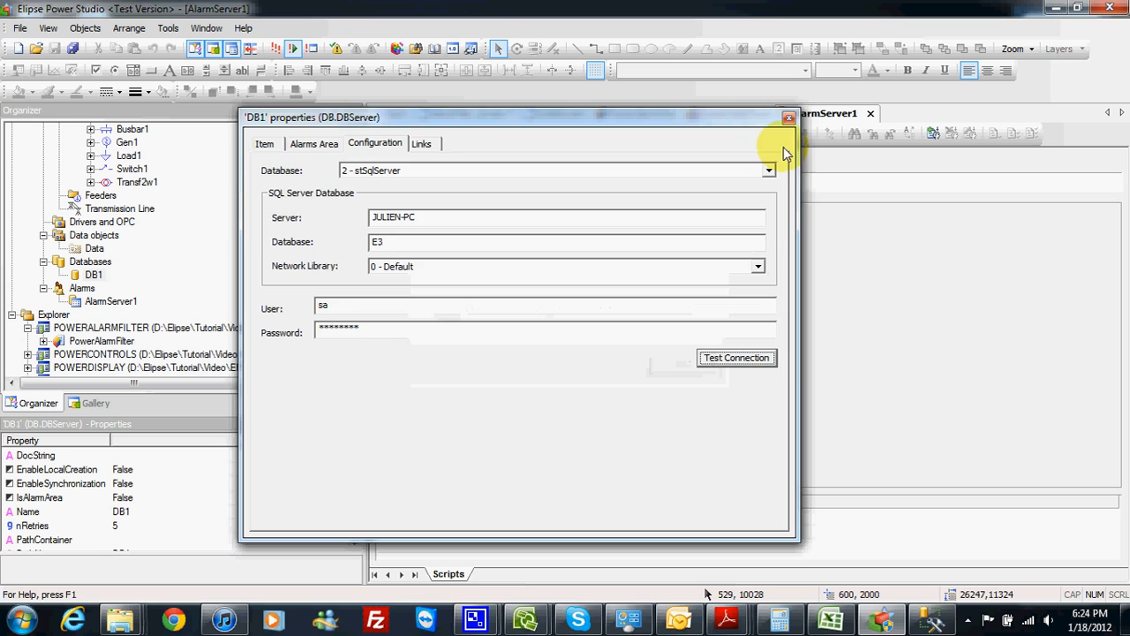
Check the database server and table name set in AlarmServer1's configuration.
left_click(788, 117)
left_click(94, 275)
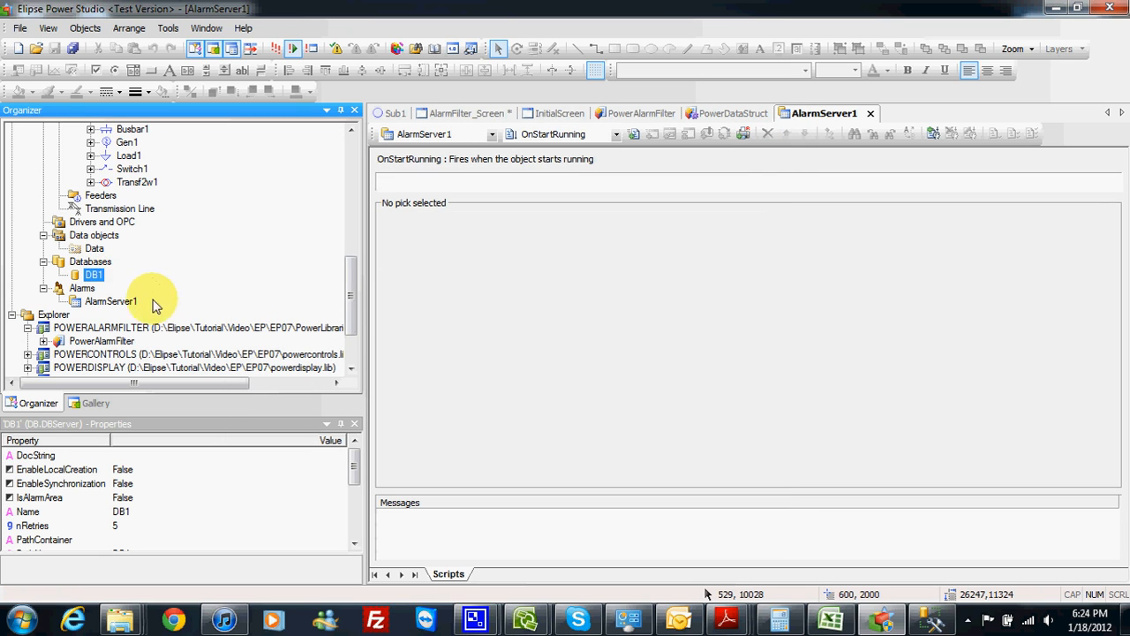
left_click(106, 300)
right_click(108, 297)
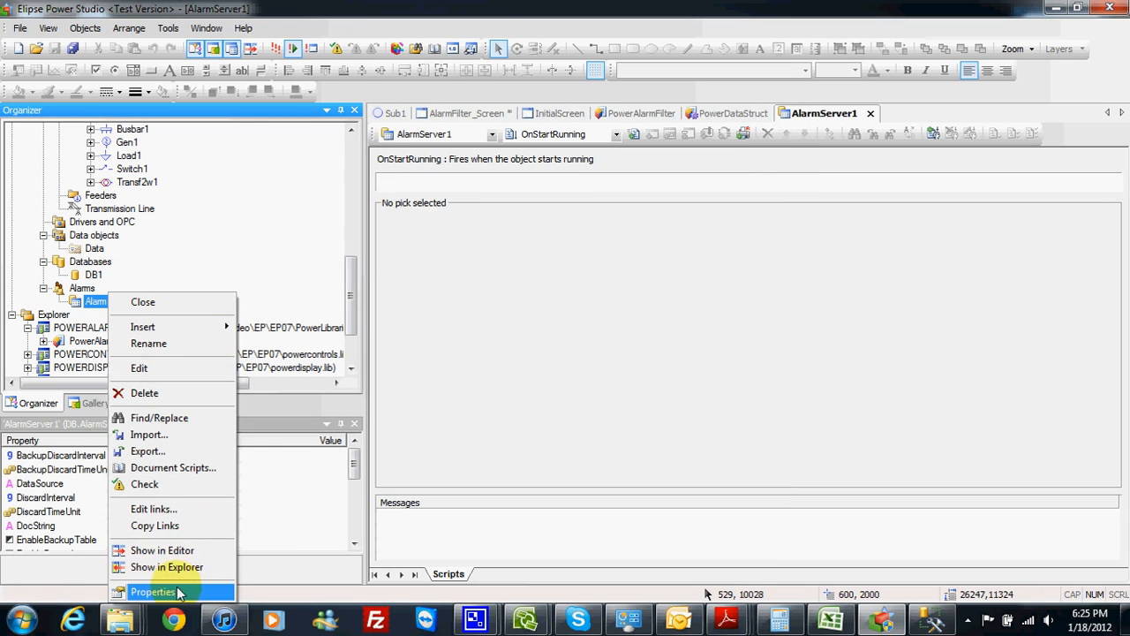
left_click(155, 591)
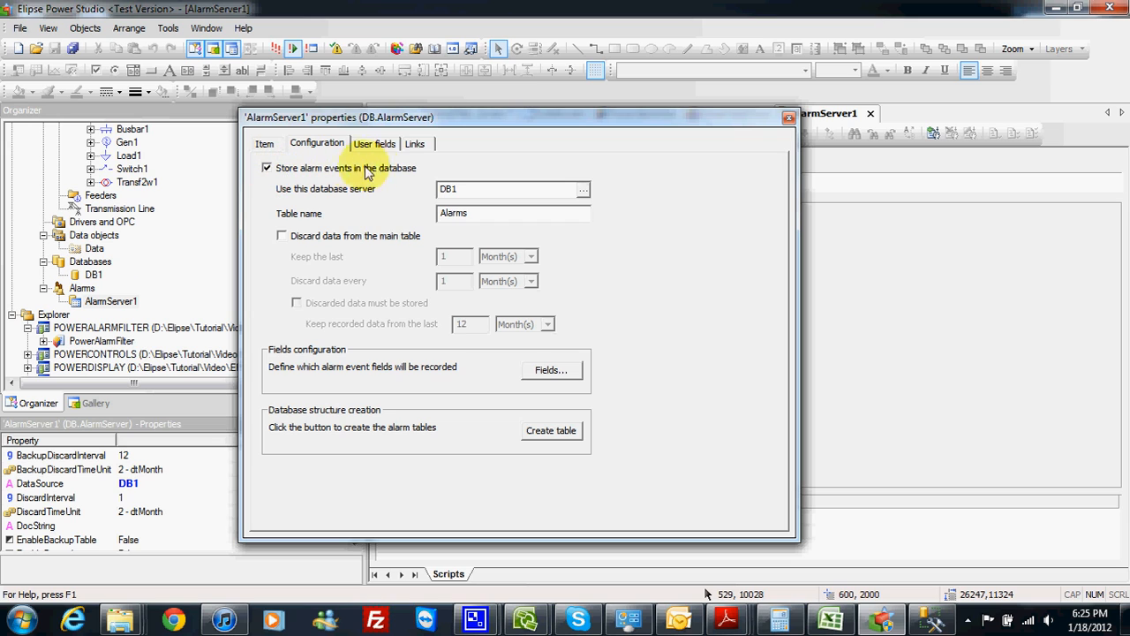
left_click_drag(479, 214, 439, 214)
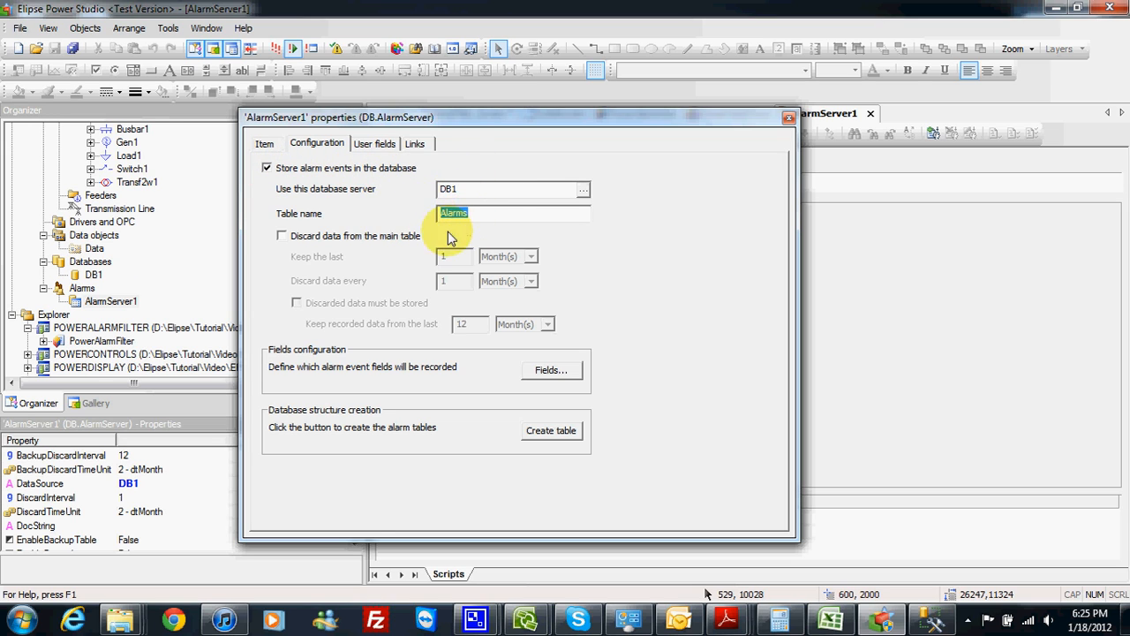
left_click_drag(527, 120, 541, 113)
left_click(801, 112)
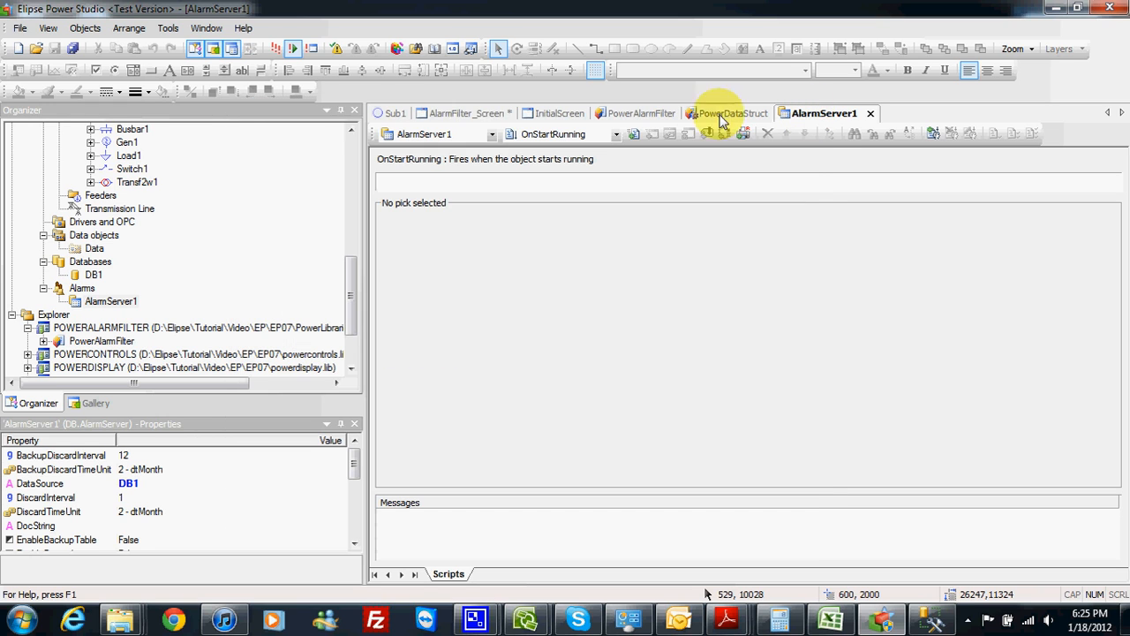
In AlarmFilter_Screen, set the PowerAlarmFilter control's AlarmServer property to AlarmServer1.
left_click_drag(348, 304, 353, 216)
left_click(122, 209)
double_click(122, 210)
left_click(565, 331)
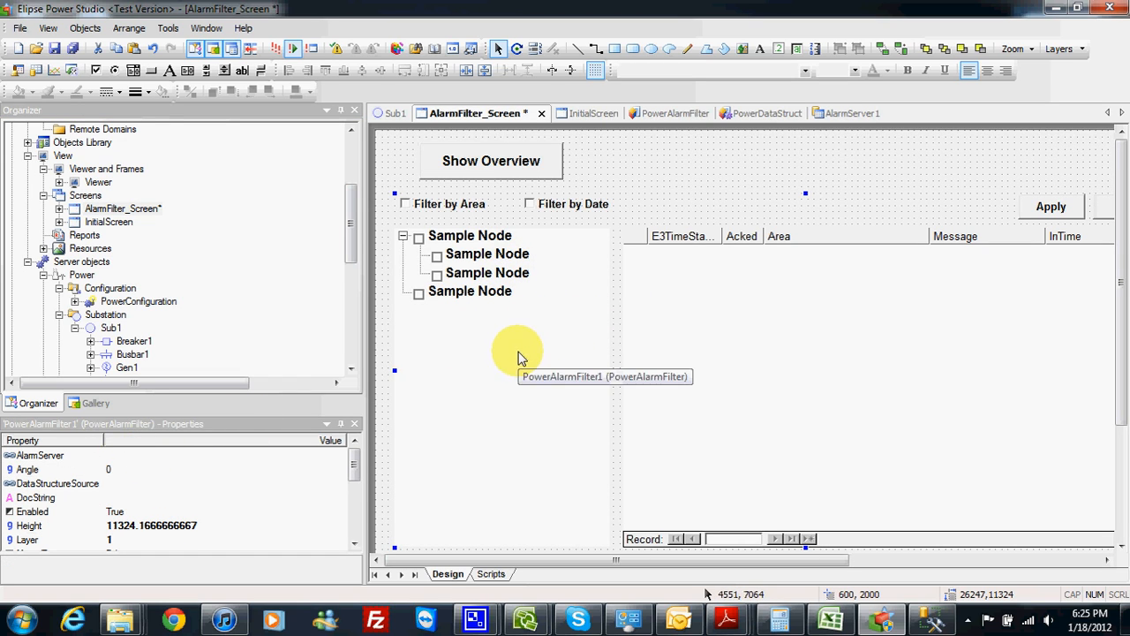
left_click(142, 455)
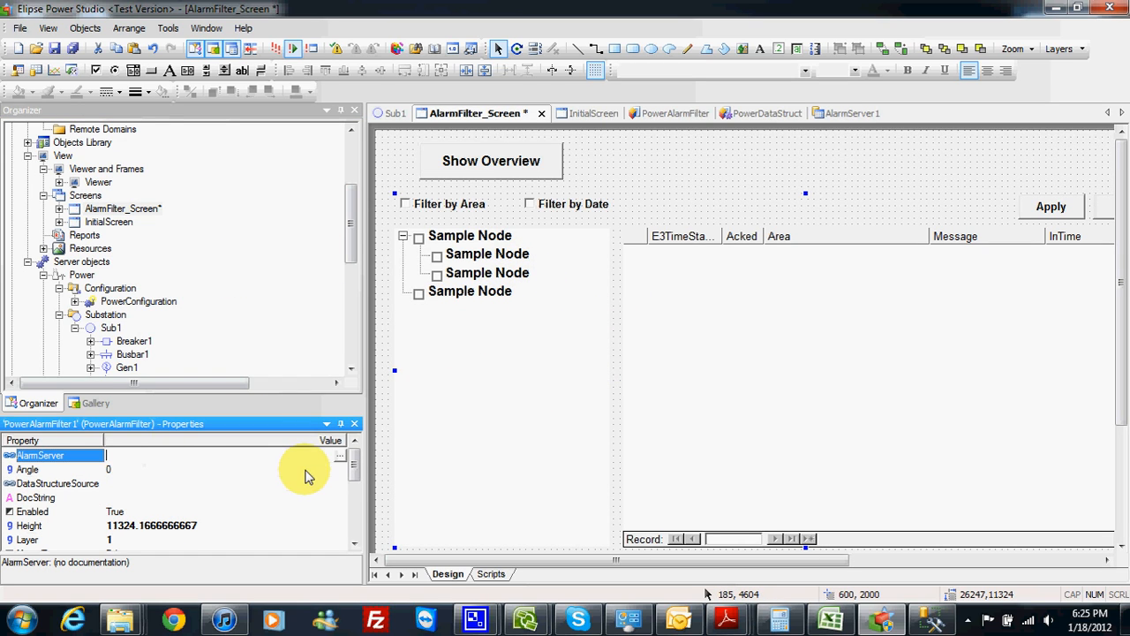
left_click(340, 460)
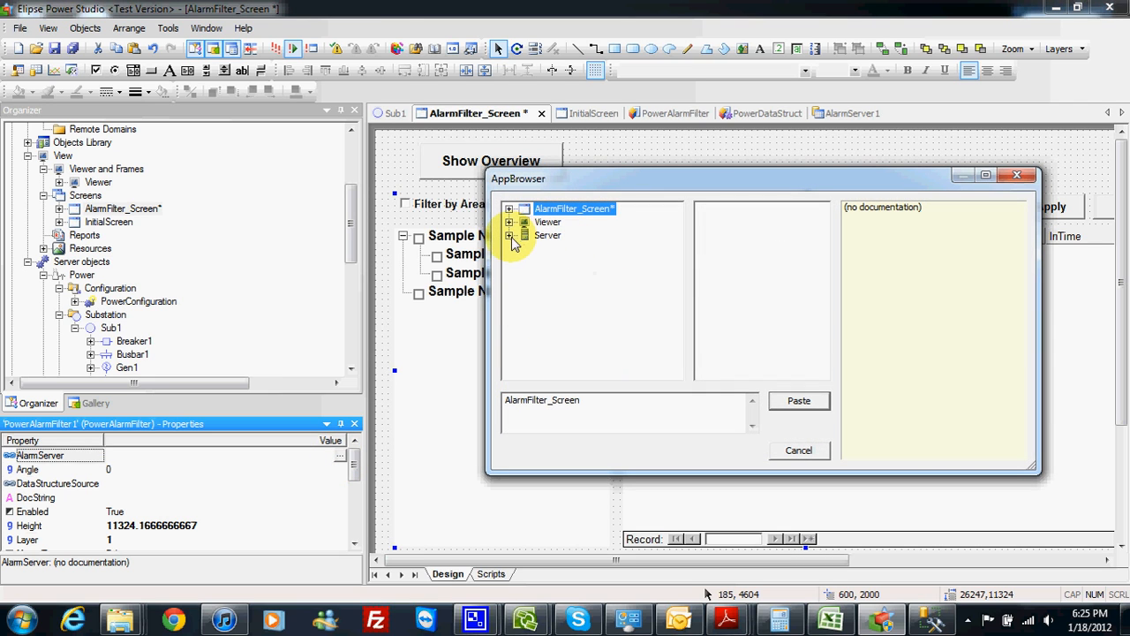
left_click(509, 236)
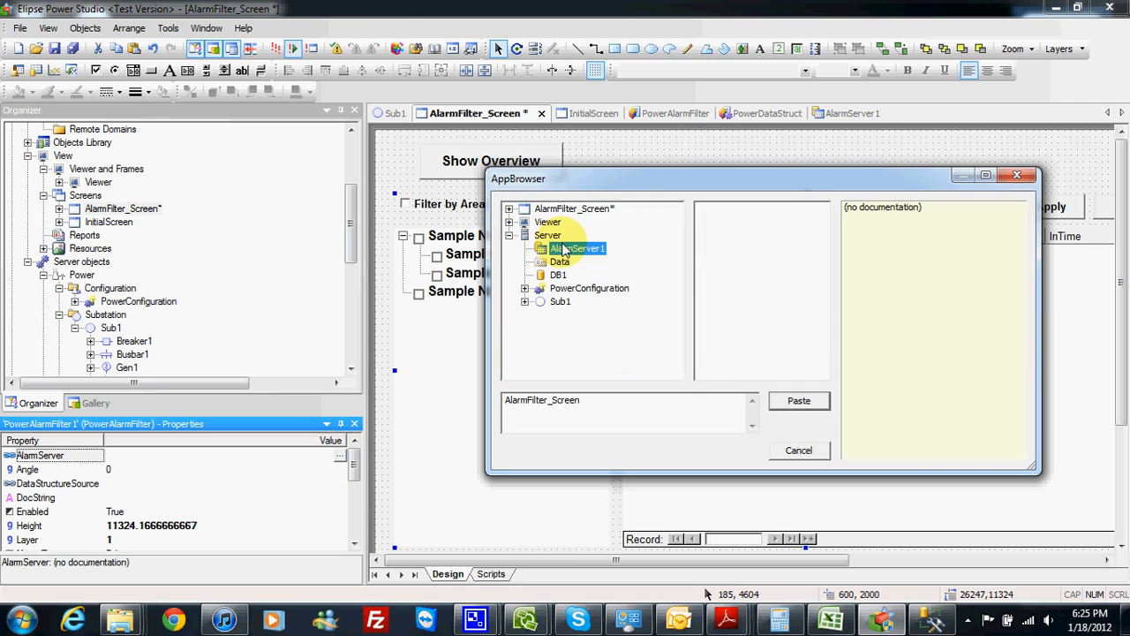
left_click(798, 400)
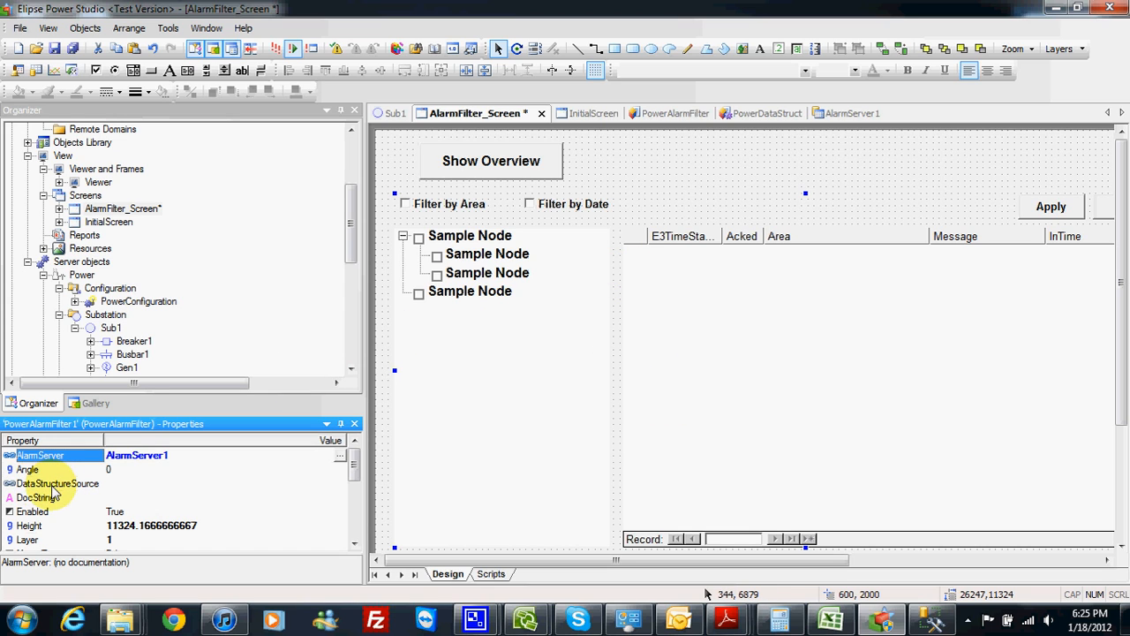
Open the Data object in Data objects and delete the existing PowerDataStruct1 from it.
left_click_drag(351, 223, 350, 285)
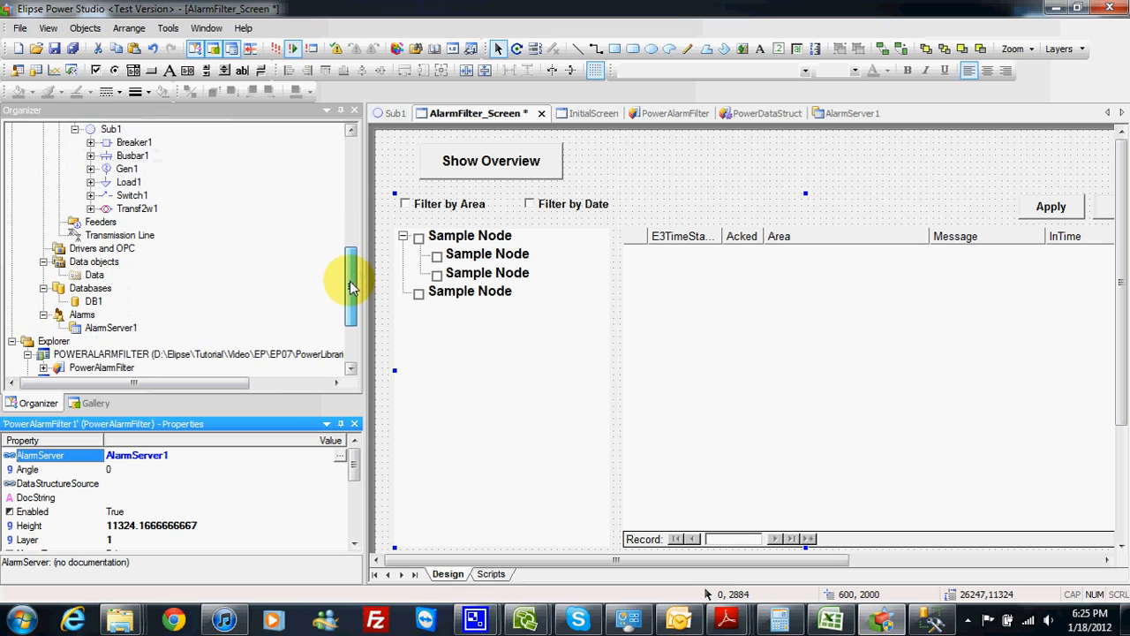
double_click(101, 275)
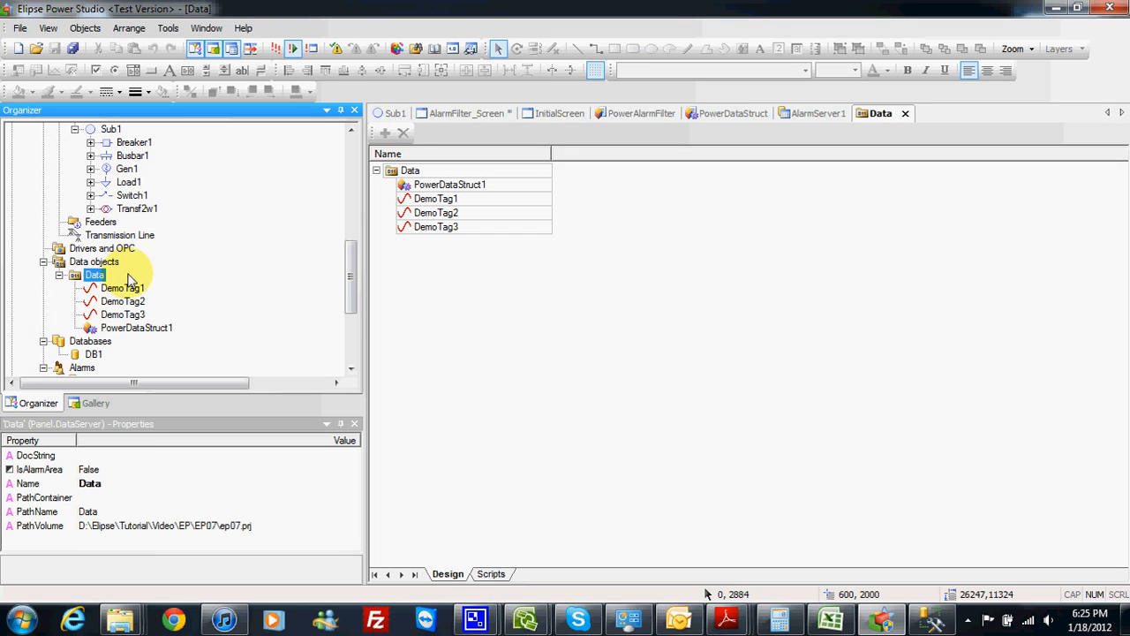
left_click(122, 330)
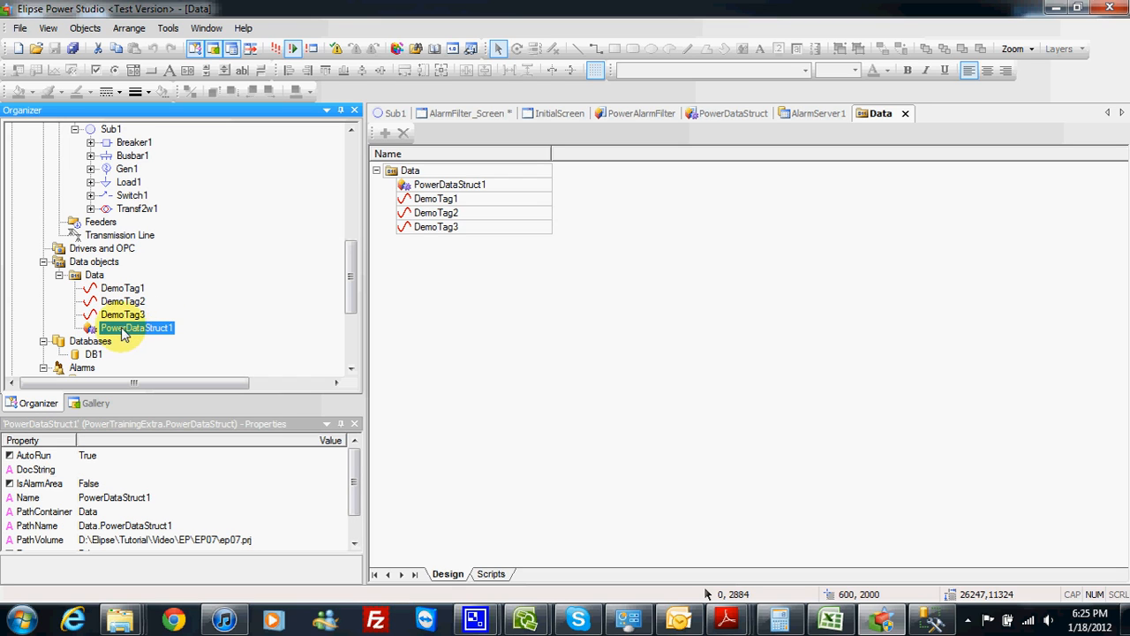
key("Delete")
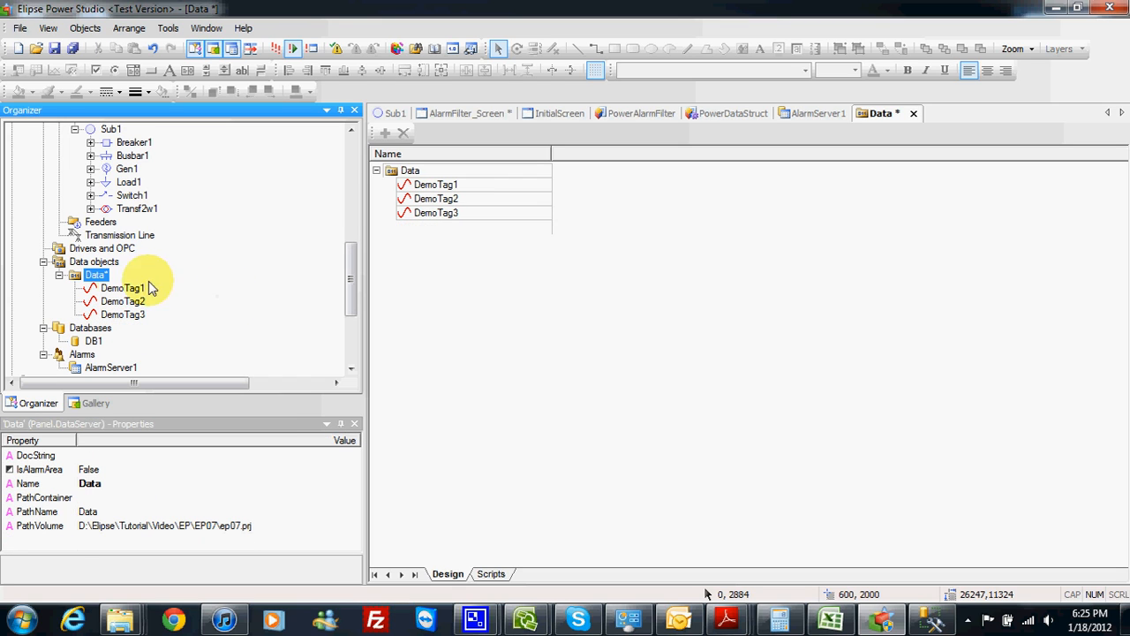
Insert a new PowerDataStruct into the Data object and save the changes.
right_click(86, 279)
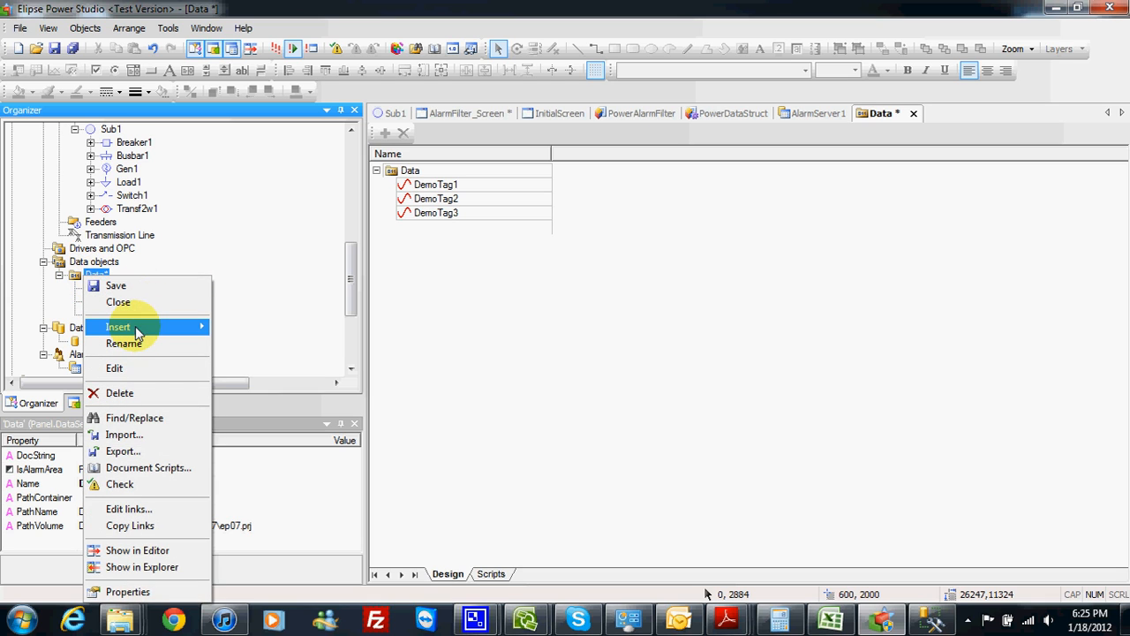
mouse_move(151, 326)
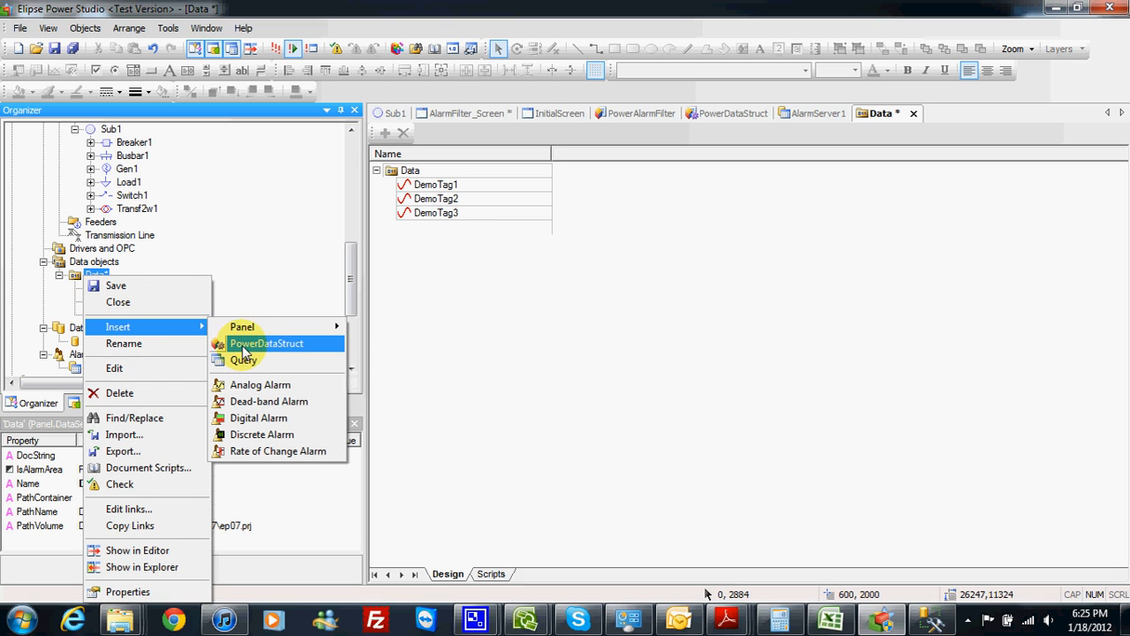
left_click(294, 351)
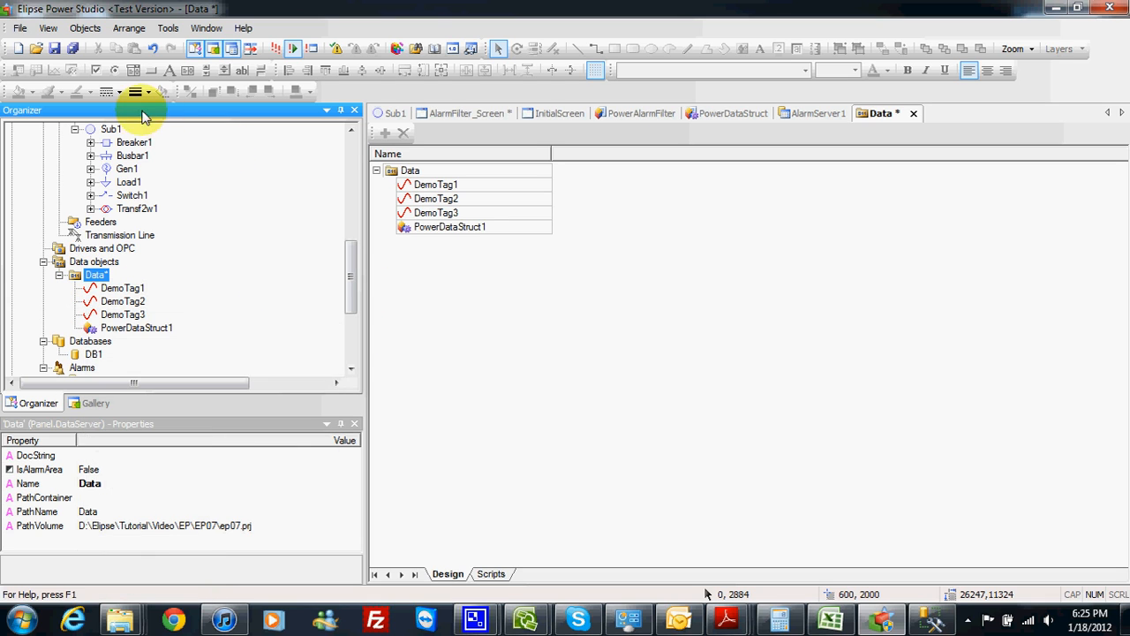
left_click(54, 47)
right_click(93, 275)
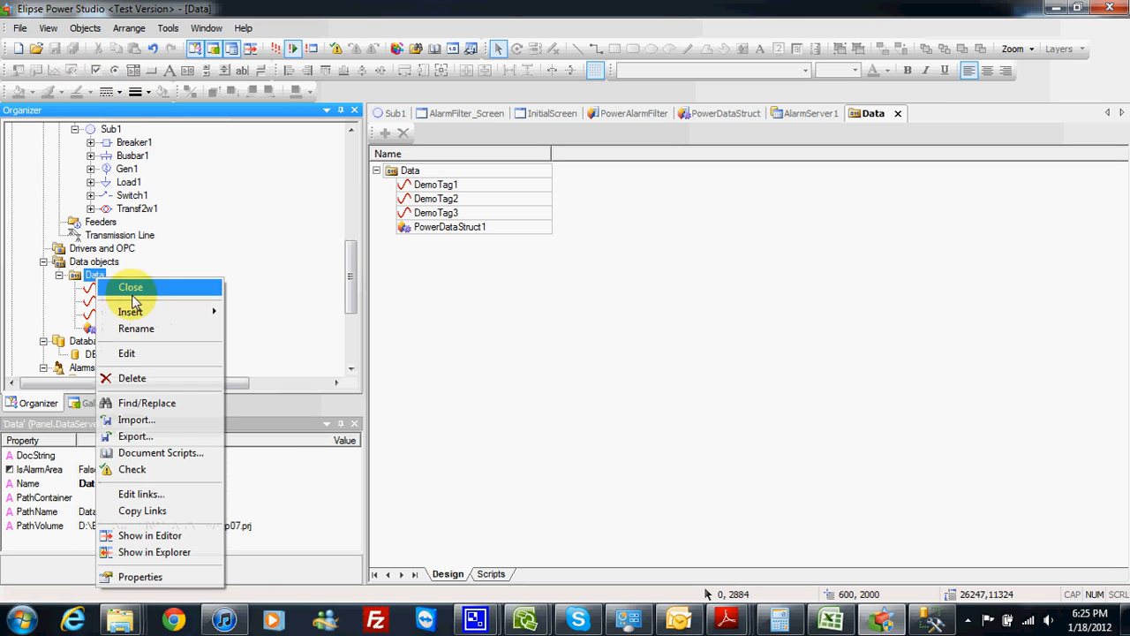
mouse_move(130, 312)
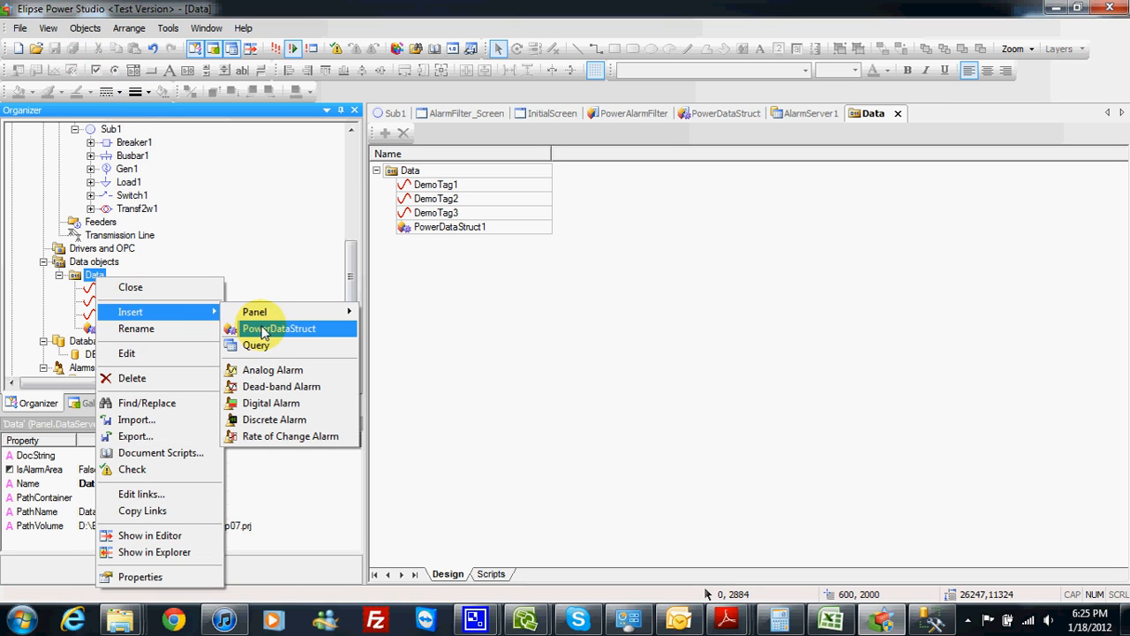
left_click(326, 281)
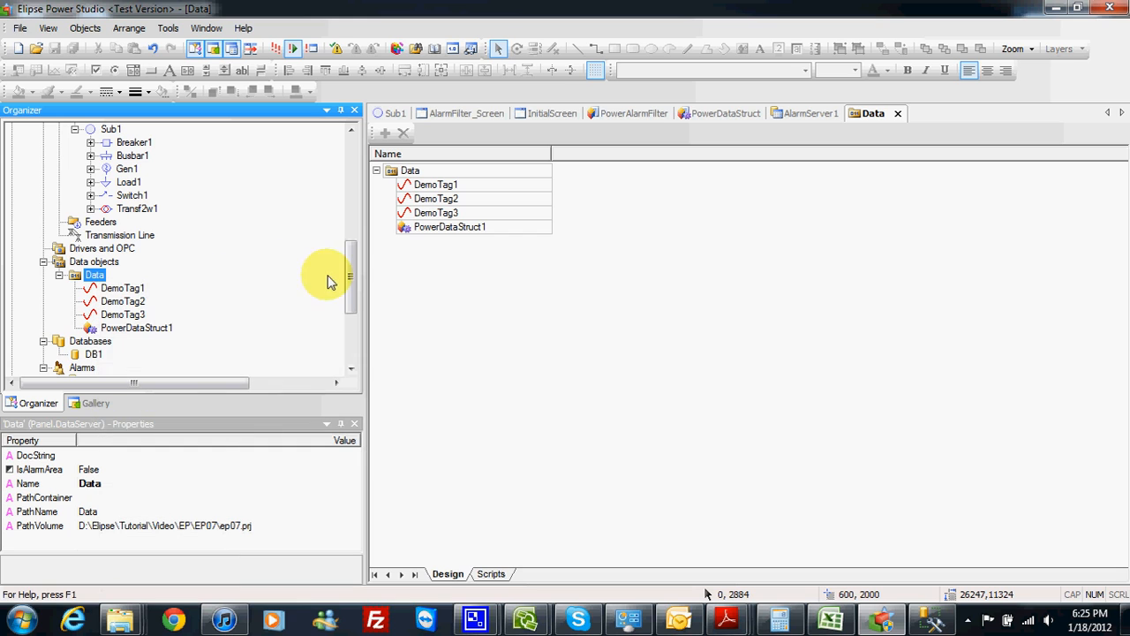
Set the DataStructureSource of the PowerAlarmFilter control in AlarmFilter_Screen to Data.PowerDataStruct1 and save the screen.
left_click_drag(351, 290, 351, 233)
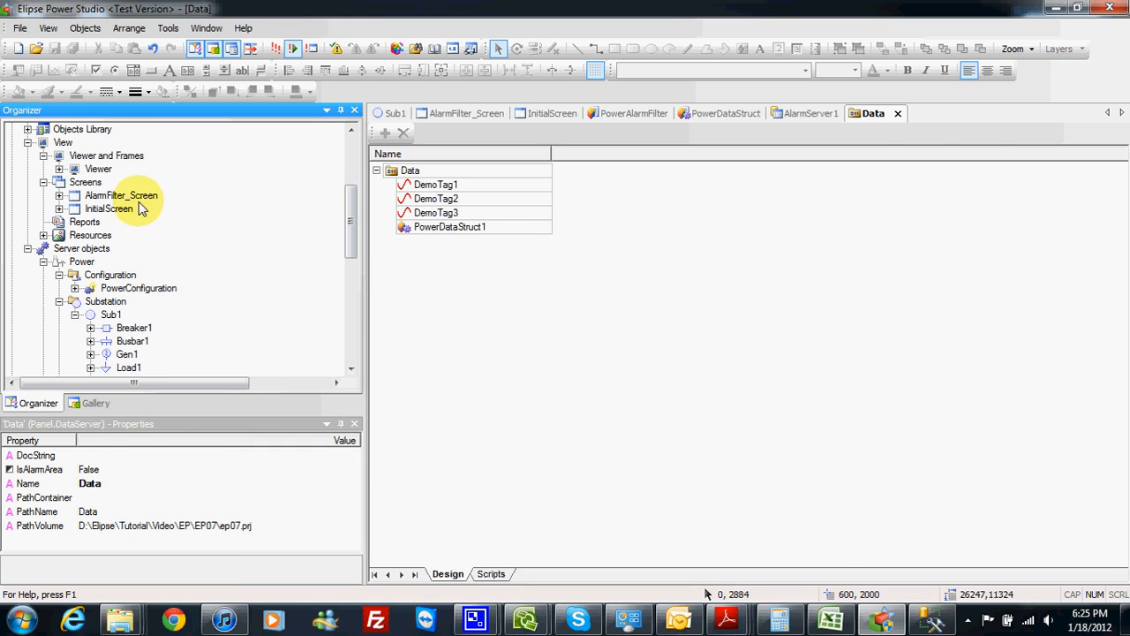
left_click(139, 202)
double_click(140, 202)
left_click(403, 267)
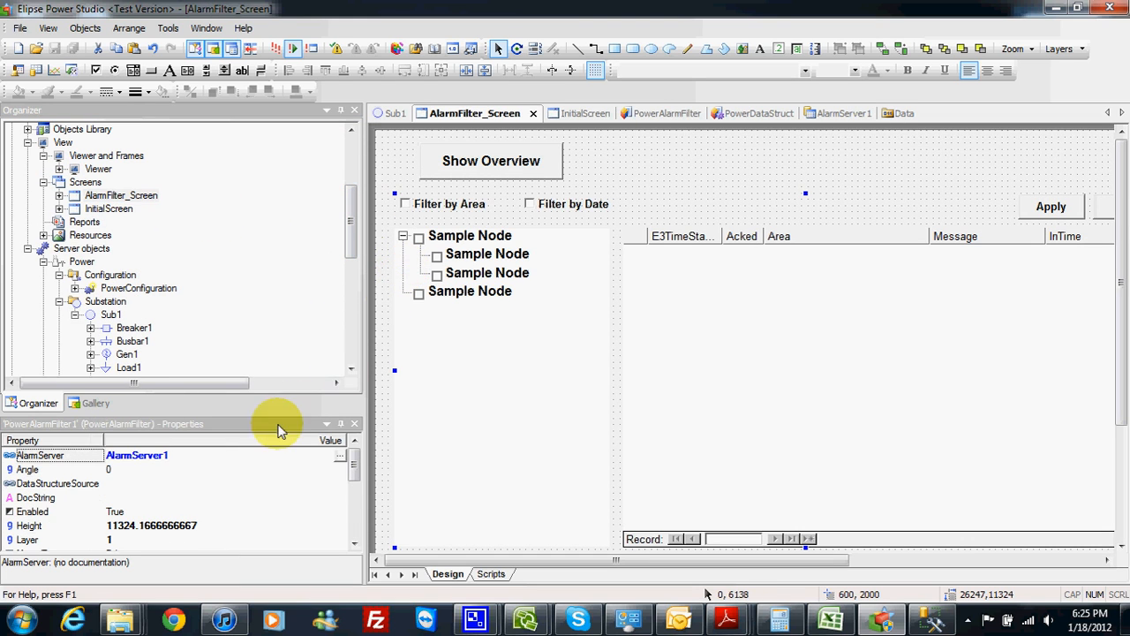
left_click(120, 484)
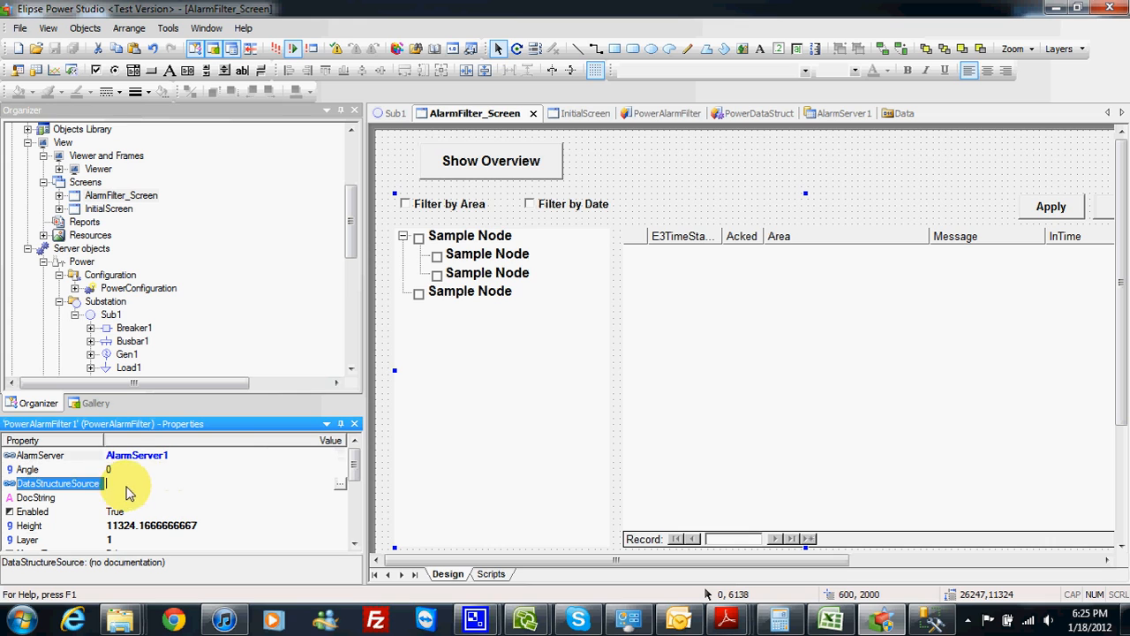
left_click(339, 484)
left_click(524, 262)
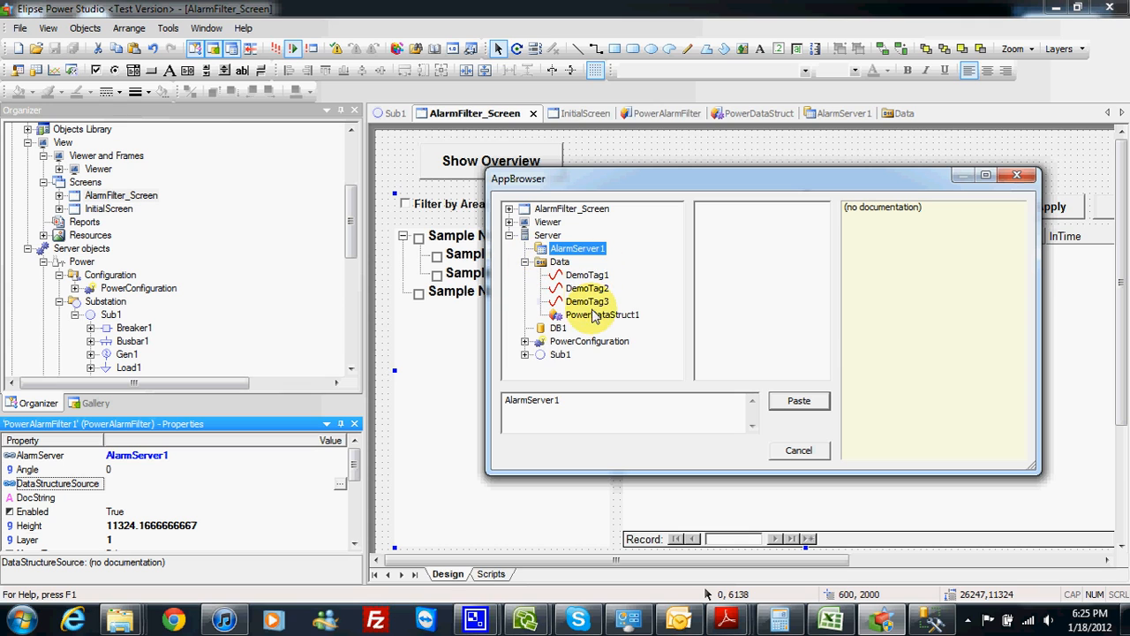
left_click(798, 400)
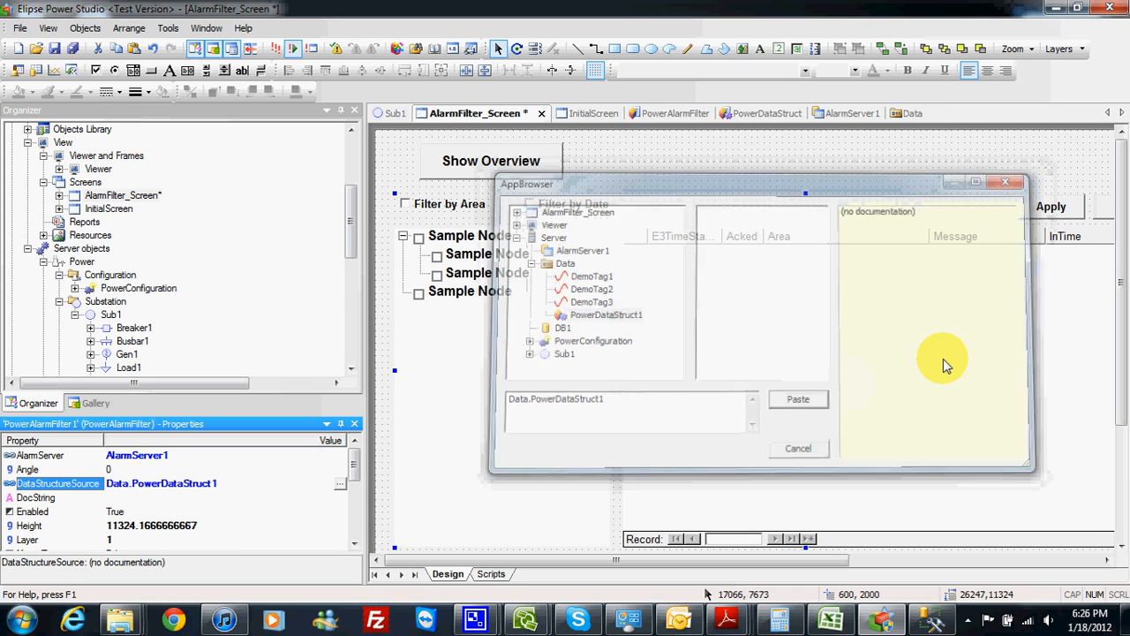
left_click(54, 49)
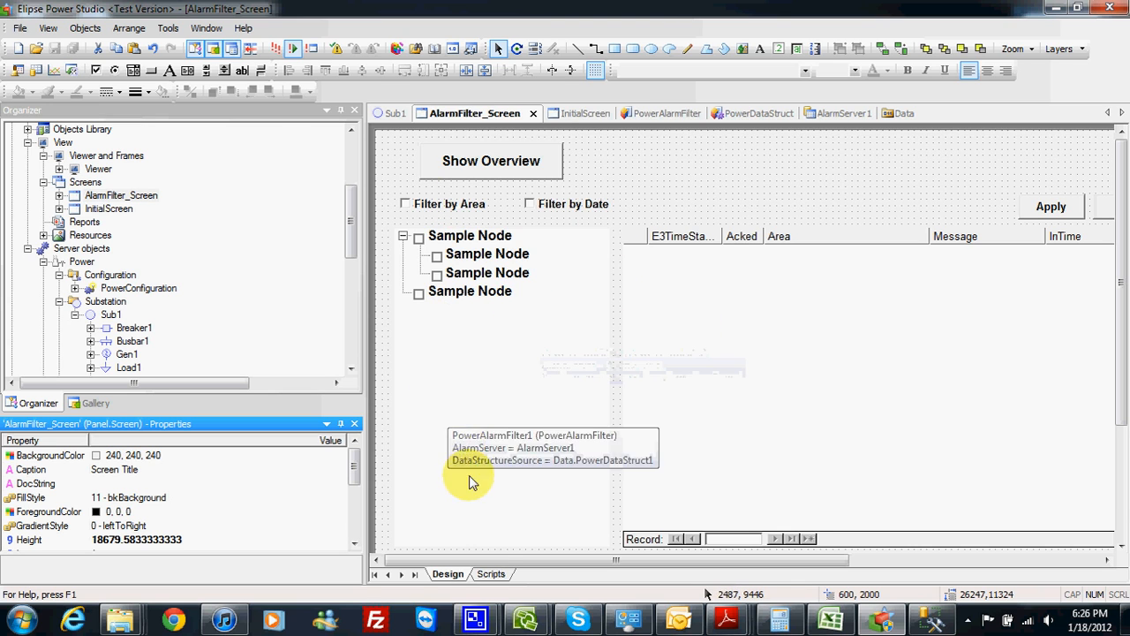
Add a script to AlarmFilter_Screen's OnShow event and make an indented blank line inside the Sub.
mouse_move(482, 557)
left_mouse_down()
mouse_move(594, 554)
mouse_move(480, 557)
left_mouse_up()
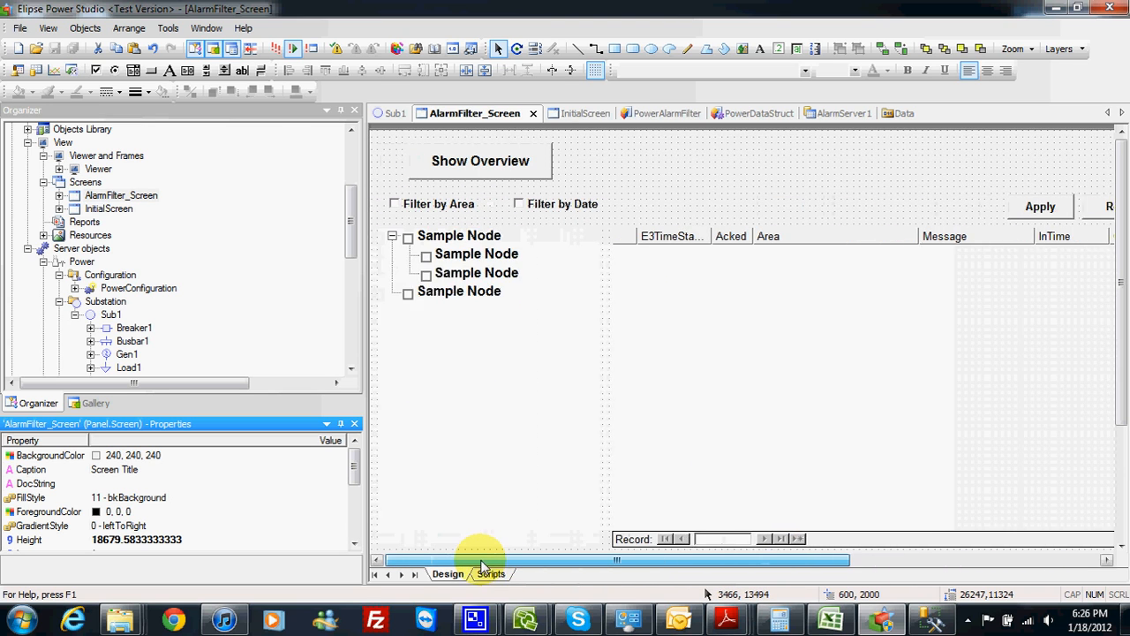
left_click(462, 535)
left_click(492, 574)
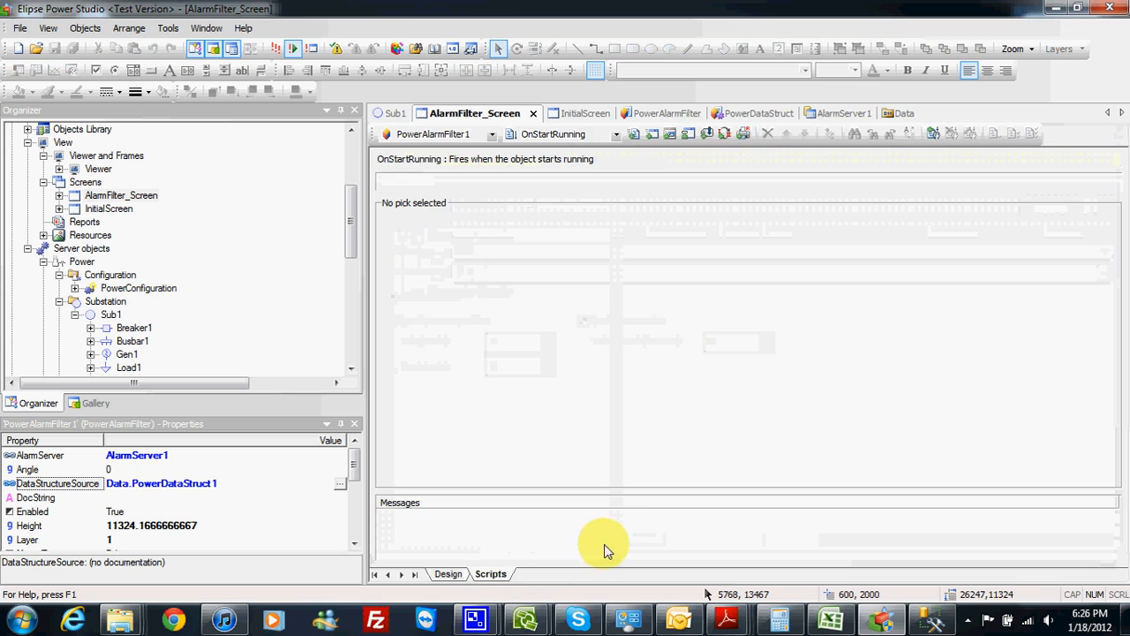
left_click(491, 134)
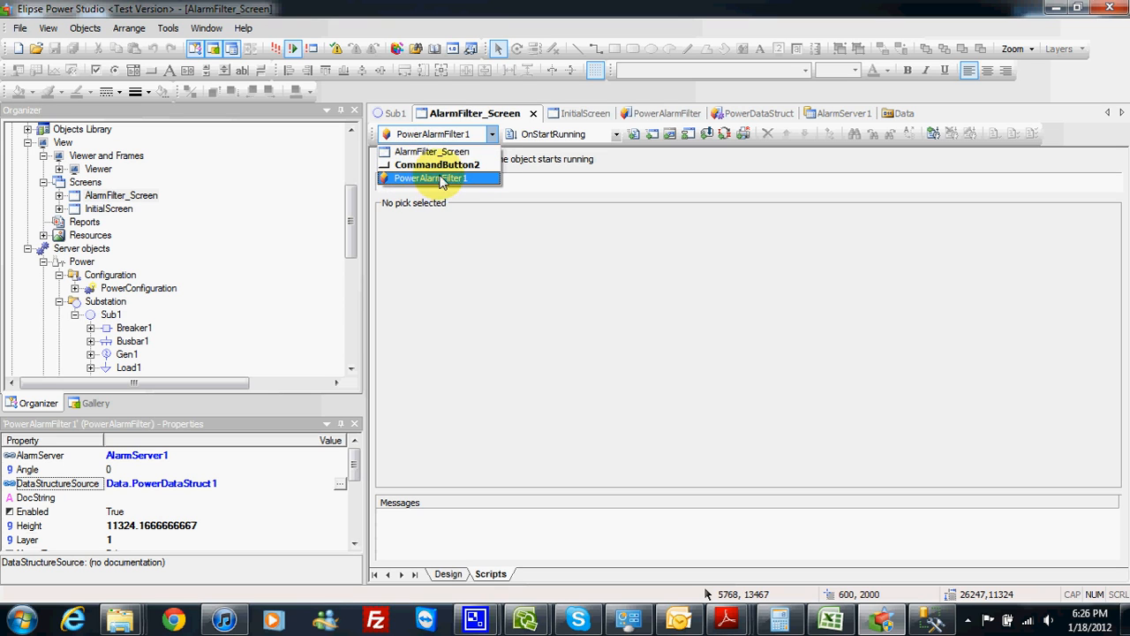
left_click(406, 154)
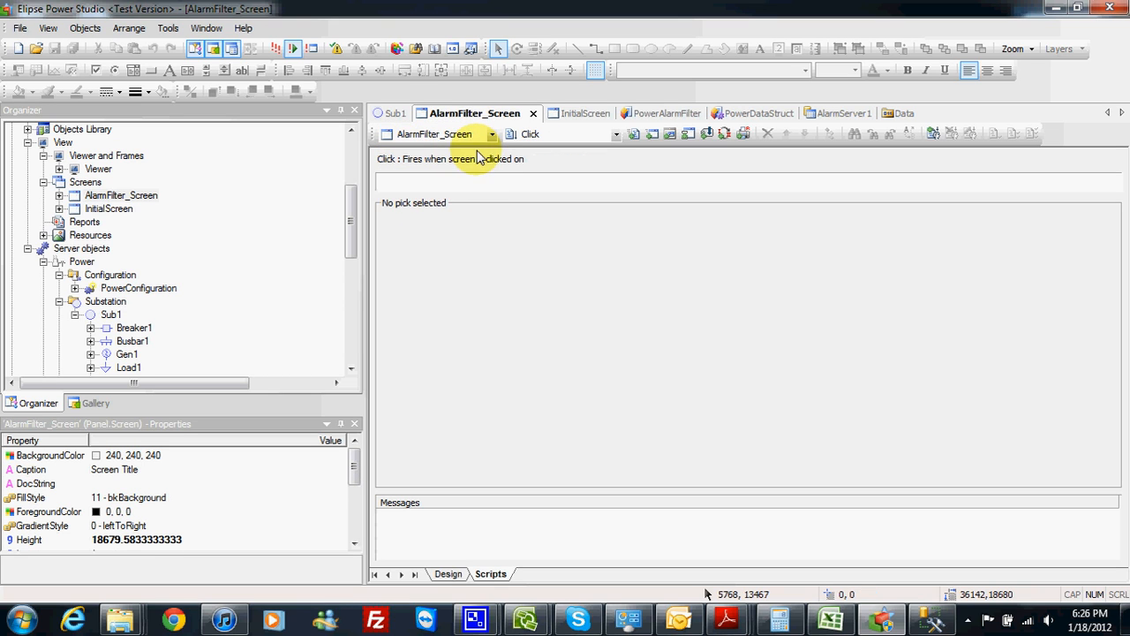
left_click(615, 136)
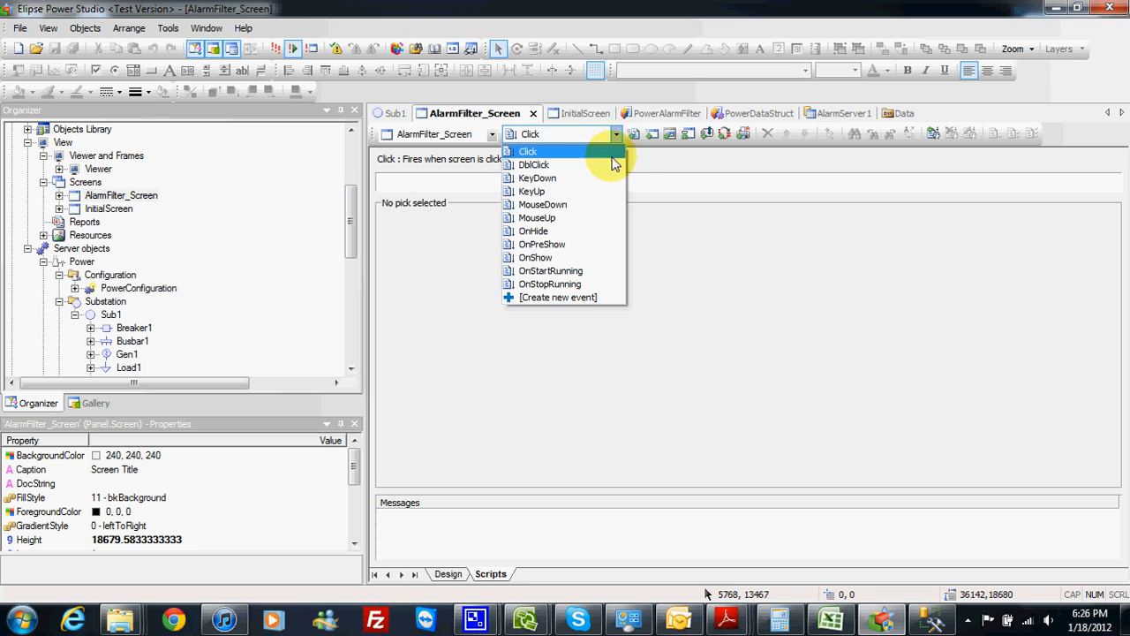
left_click(561, 258)
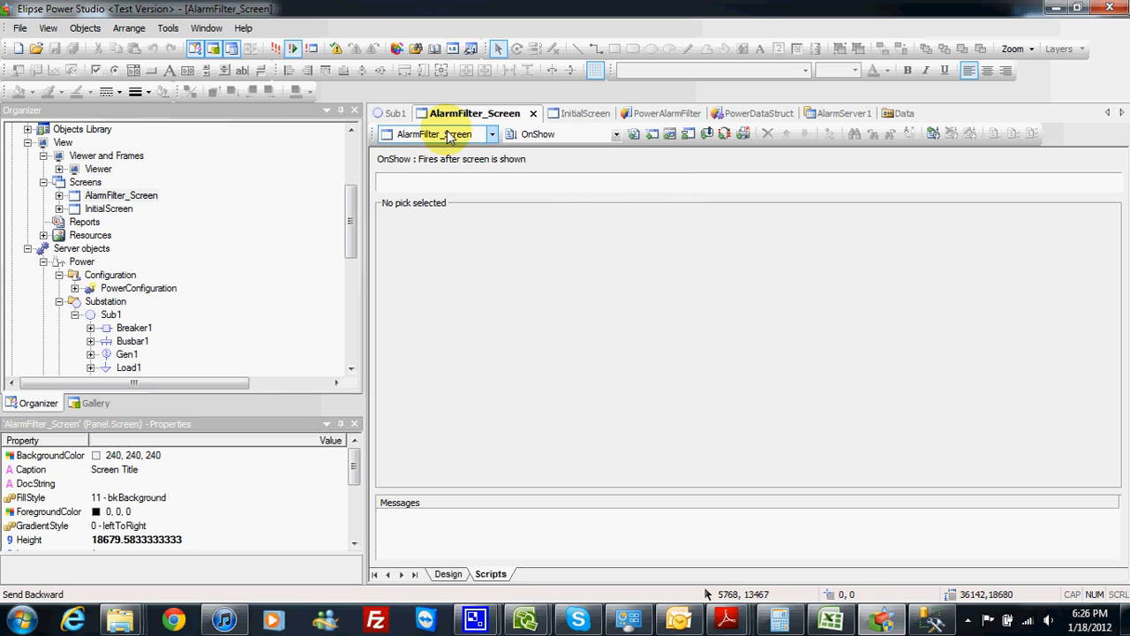
left_click(634, 135)
key("Return")
key("Return")
key("Up")
key("Tab")
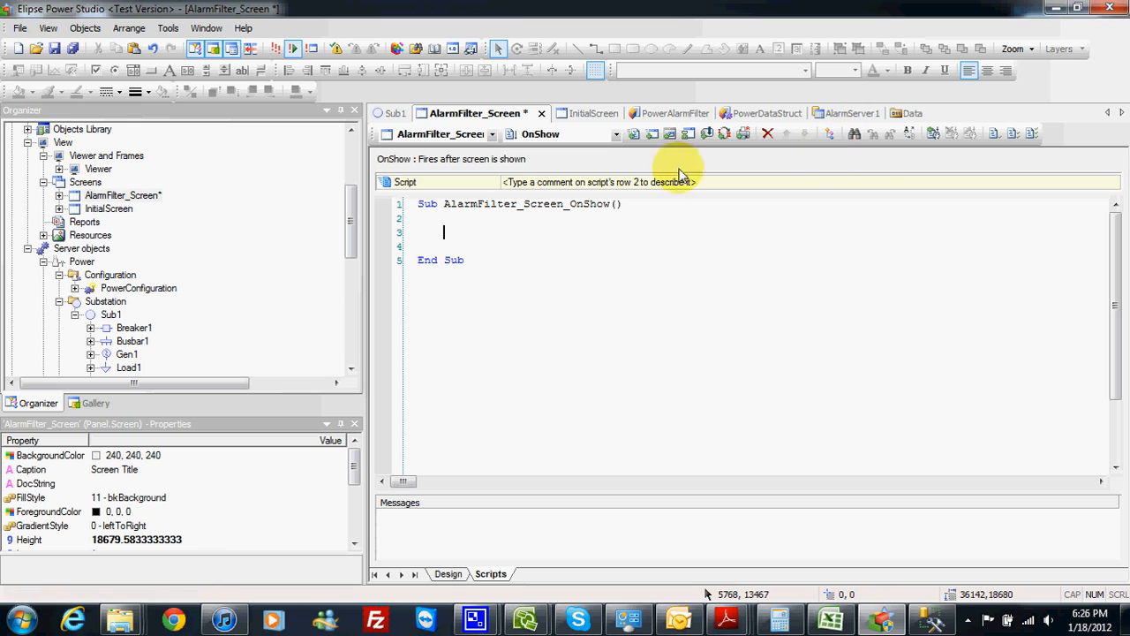
Insert PowerAlarmFilter1's MountTreeview property from the AppBrowser into the OnShow script, assign it true, and save the screen.
left_click(827, 139)
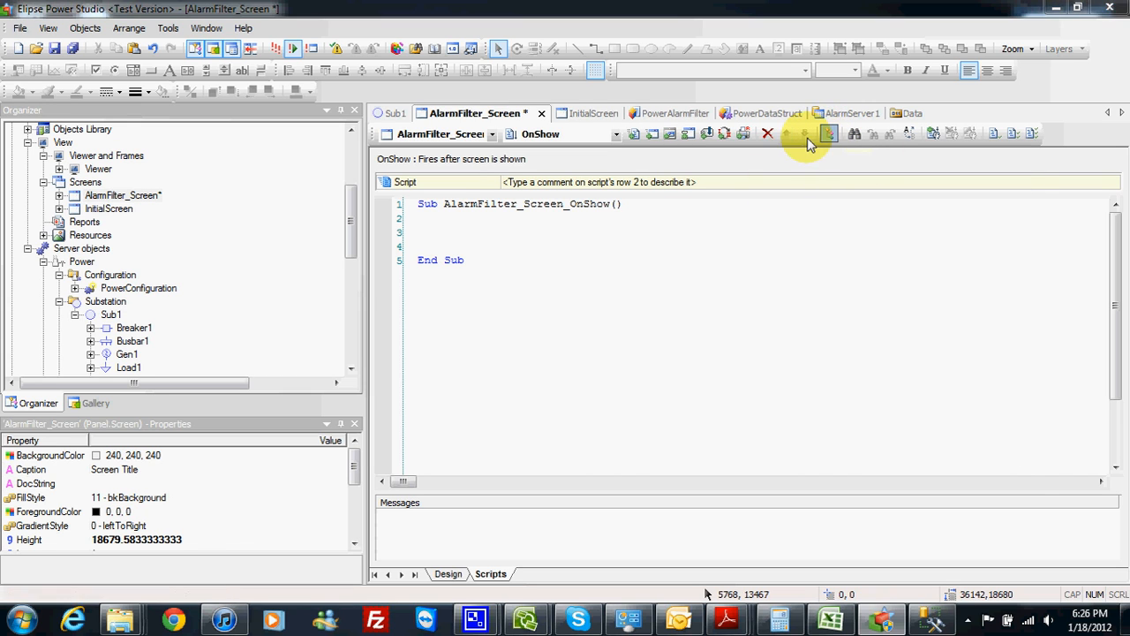
left_click_drag(803, 159, 618, 144)
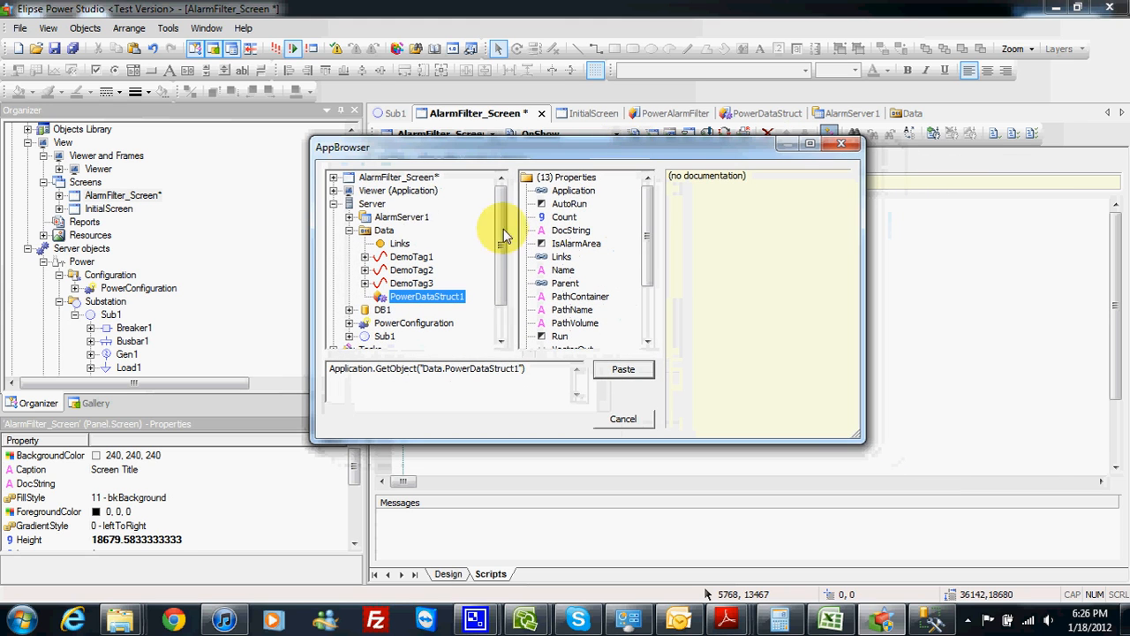
mouse_move(498, 197)
left_mouse_down()
mouse_move(499, 247)
mouse_move(499, 199)
mouse_move(498, 234)
mouse_move(497, 206)
mouse_move(499, 228)
mouse_move(504, 215)
left_mouse_up()
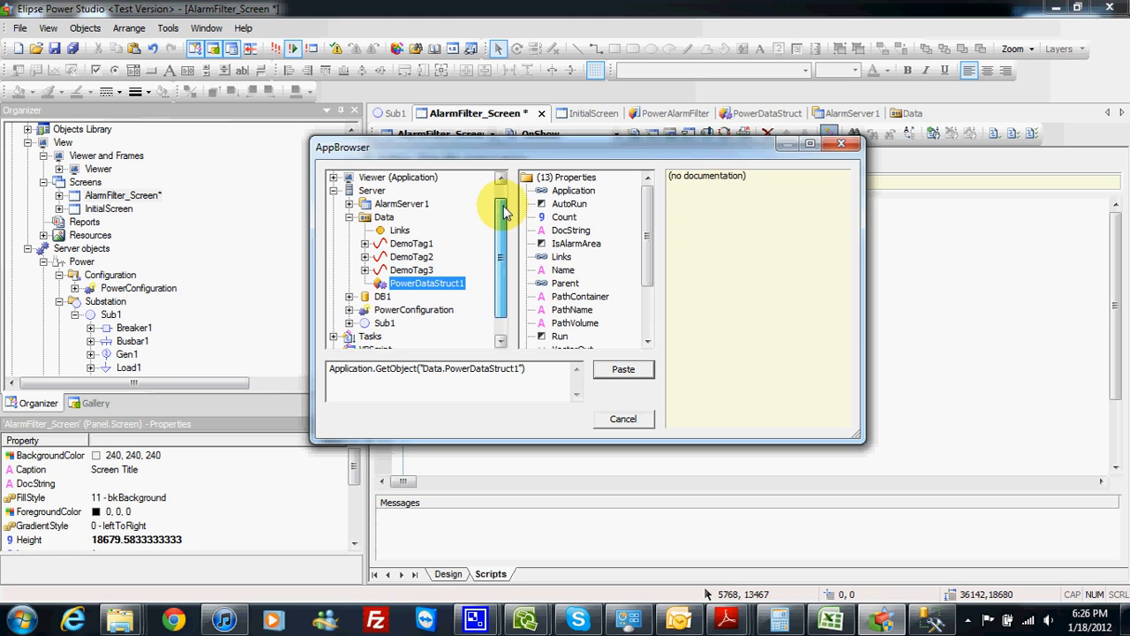
left_click(332, 190)
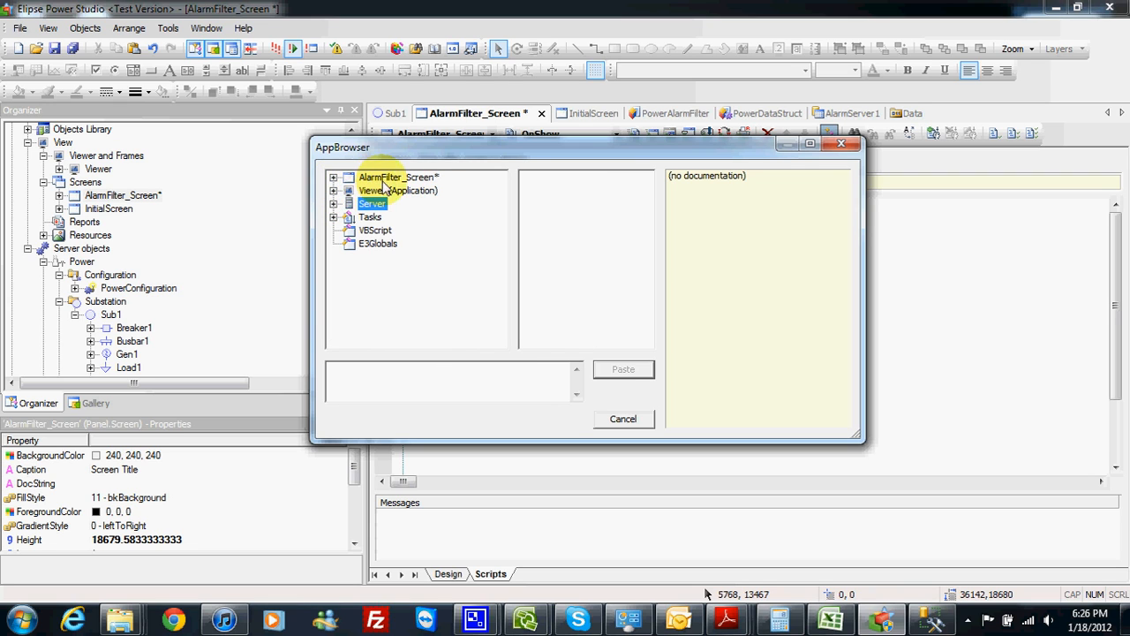
left_click(384, 179)
left_click(333, 177)
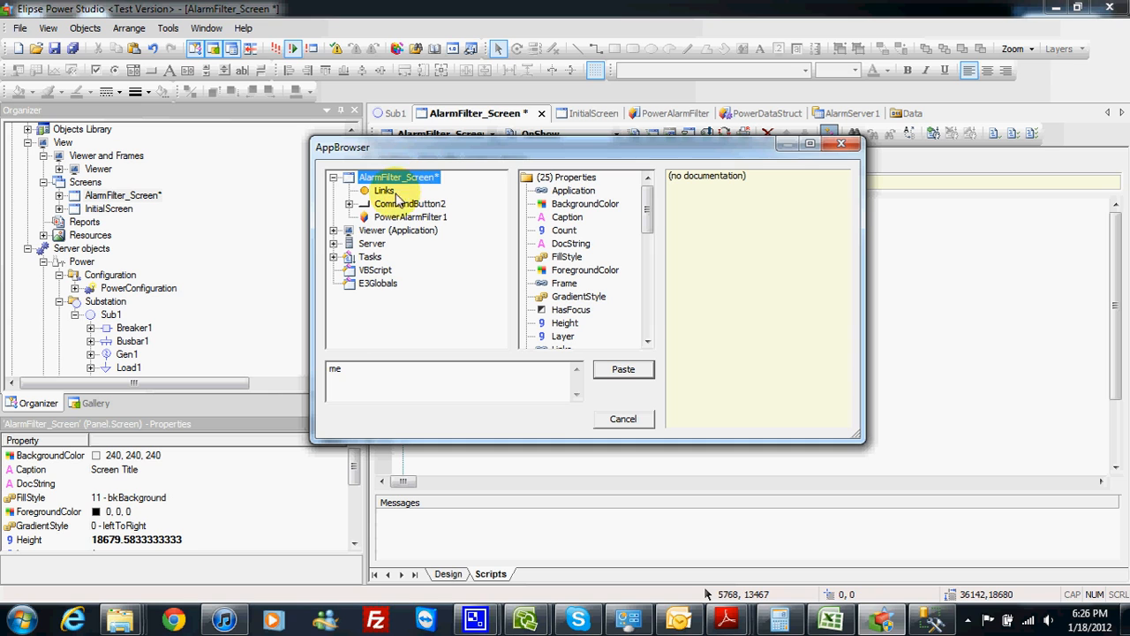
left_click(424, 218)
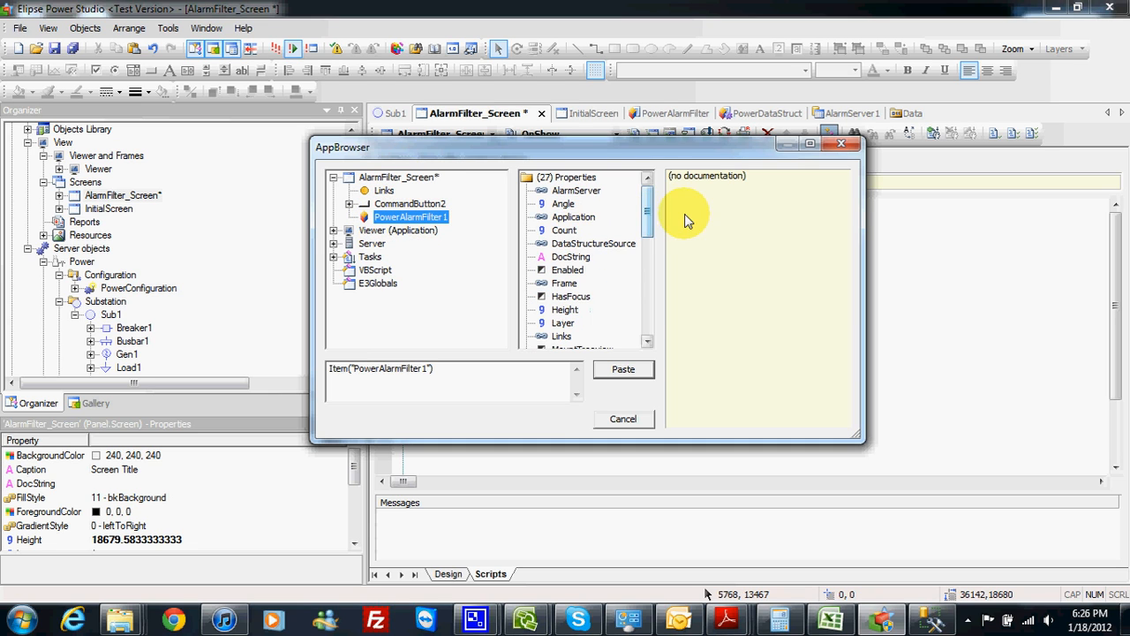
left_click_drag(647, 207, 650, 235)
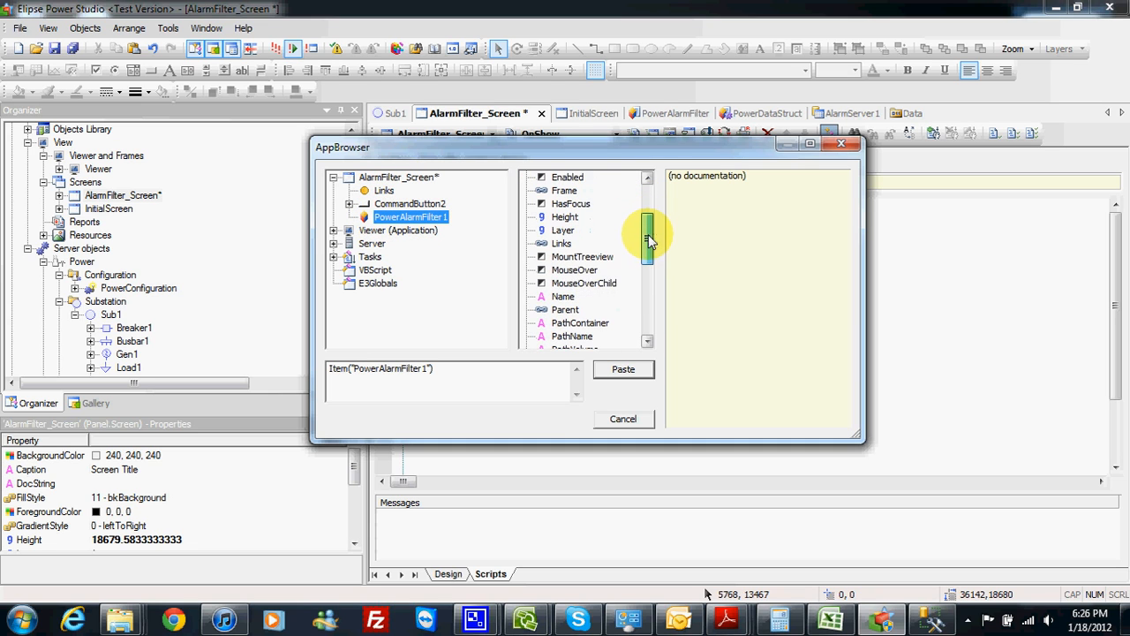
left_click(580, 258)
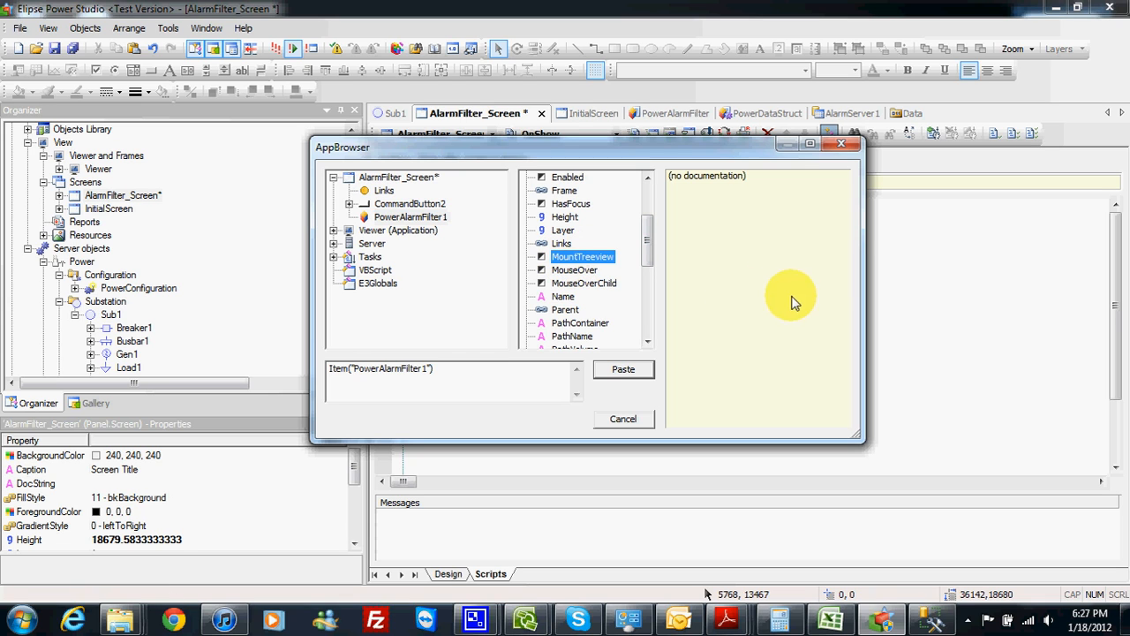
left_click(634, 371)
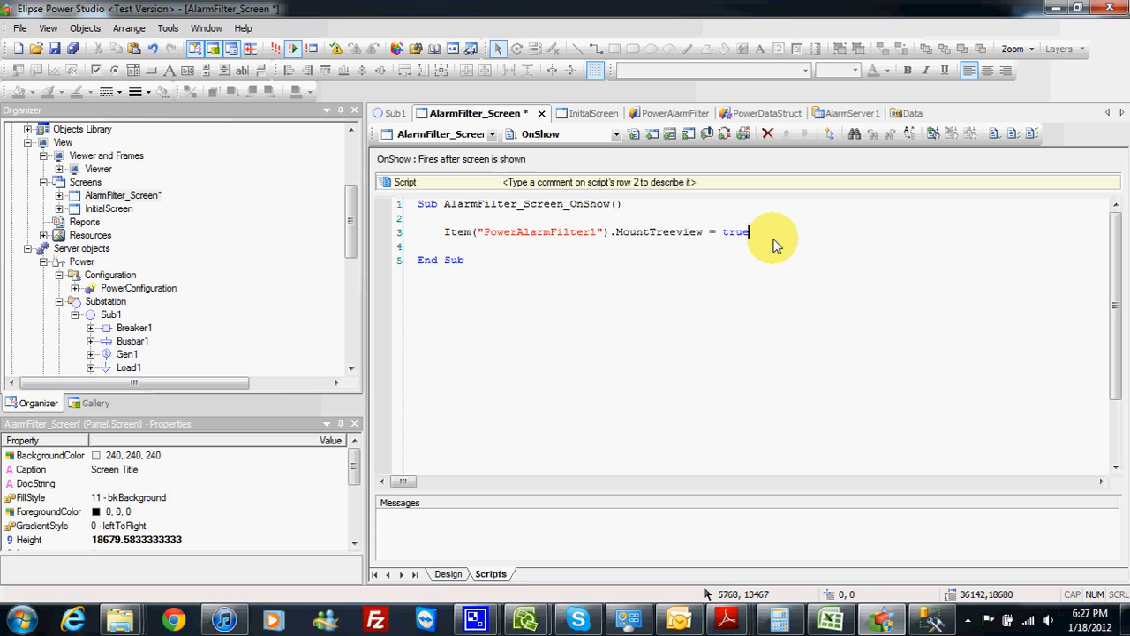
left_click(54, 49)
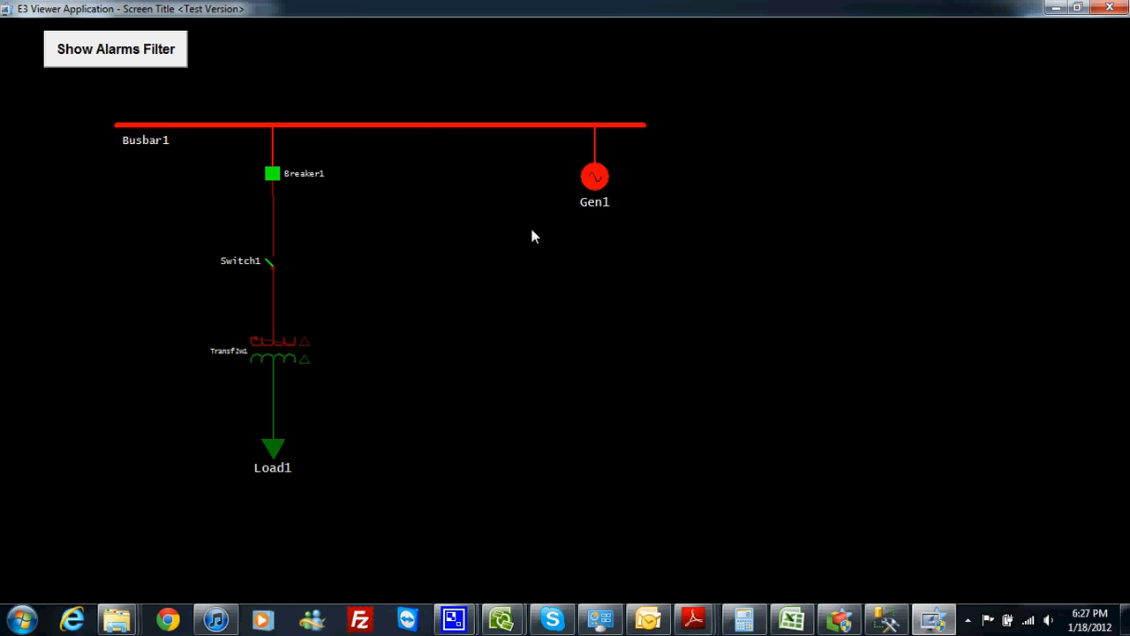
Show the alarms filter screen in the running application, widen the Area column and examine the alarms sorted by Message.
left_click(122, 57)
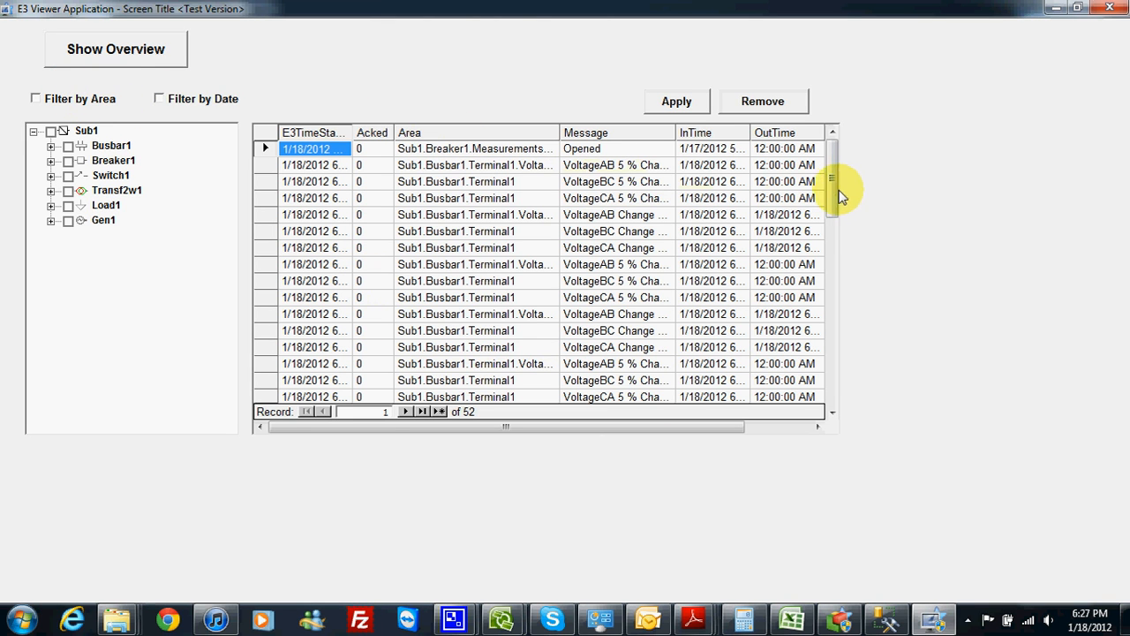
left_click_drag(832, 183, 607, 132)
left_click(566, 134)
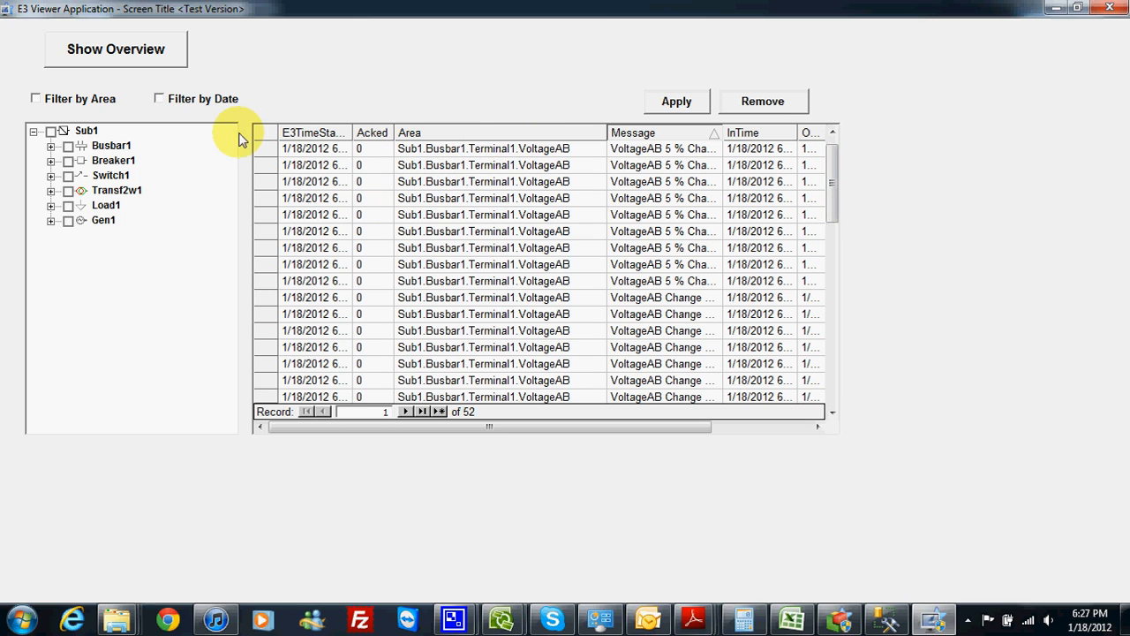
left_click_drag(828, 171, 832, 365)
left_click(562, 218)
left_click(568, 233)
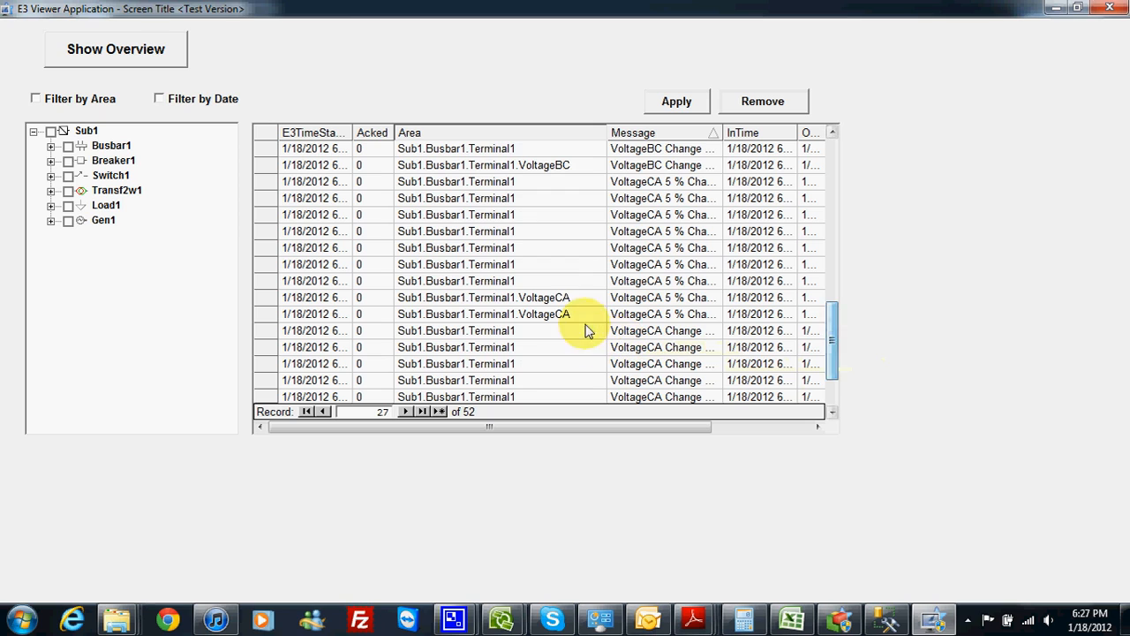
left_click(540, 298)
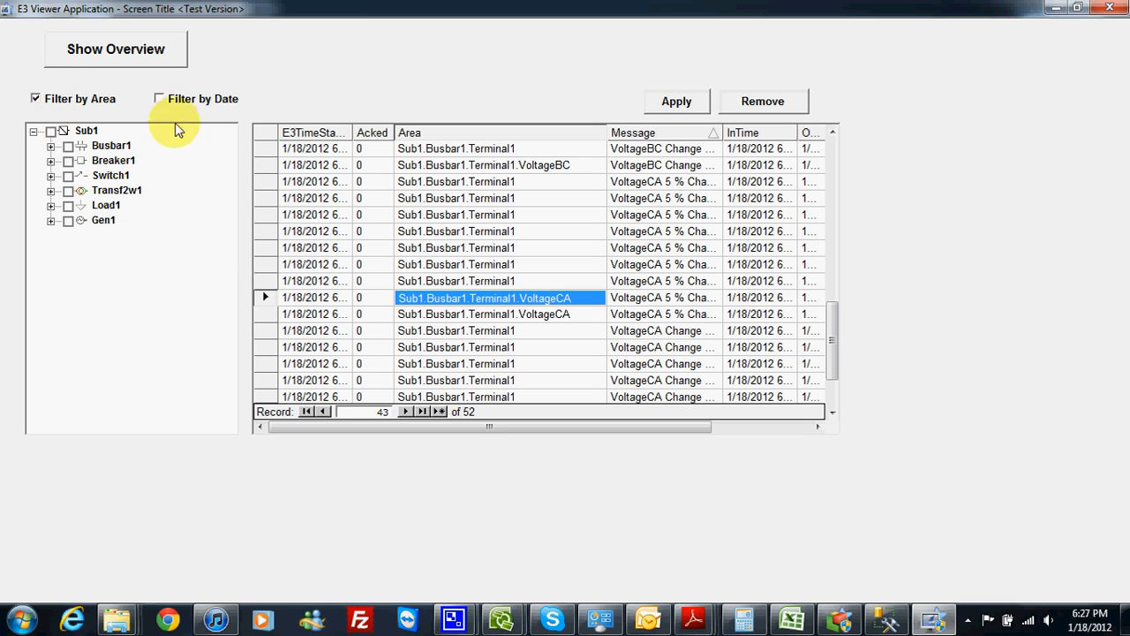
Filter the alarms by area to VoltageCA under Busbar1's Terminal1, apply the filter, and close the viewer.
left_click(50, 147)
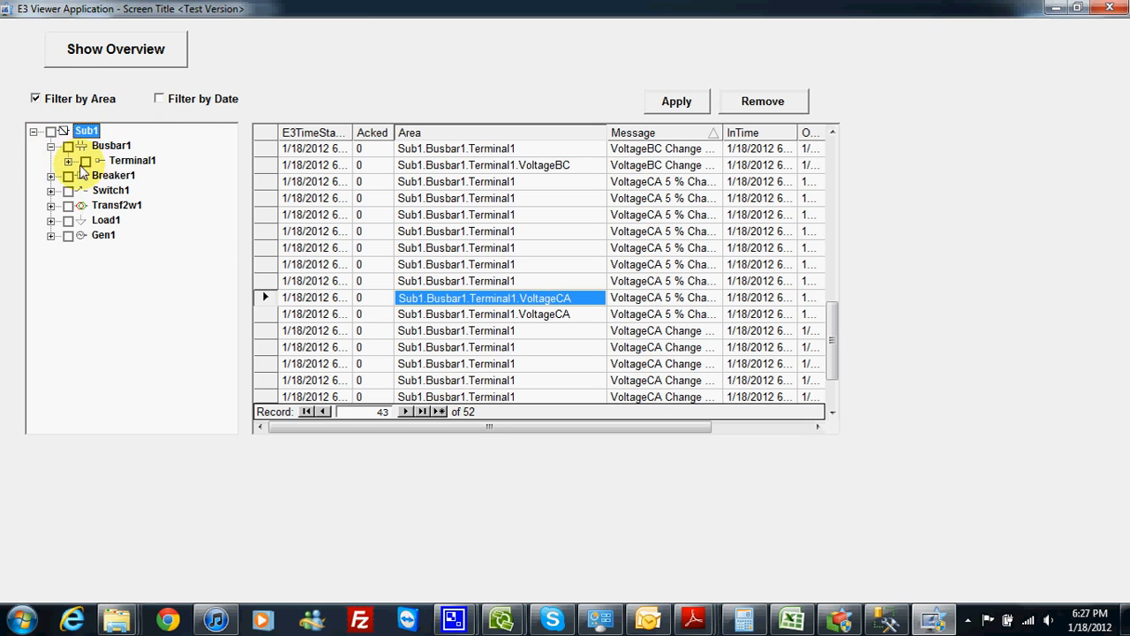
left_click(68, 161)
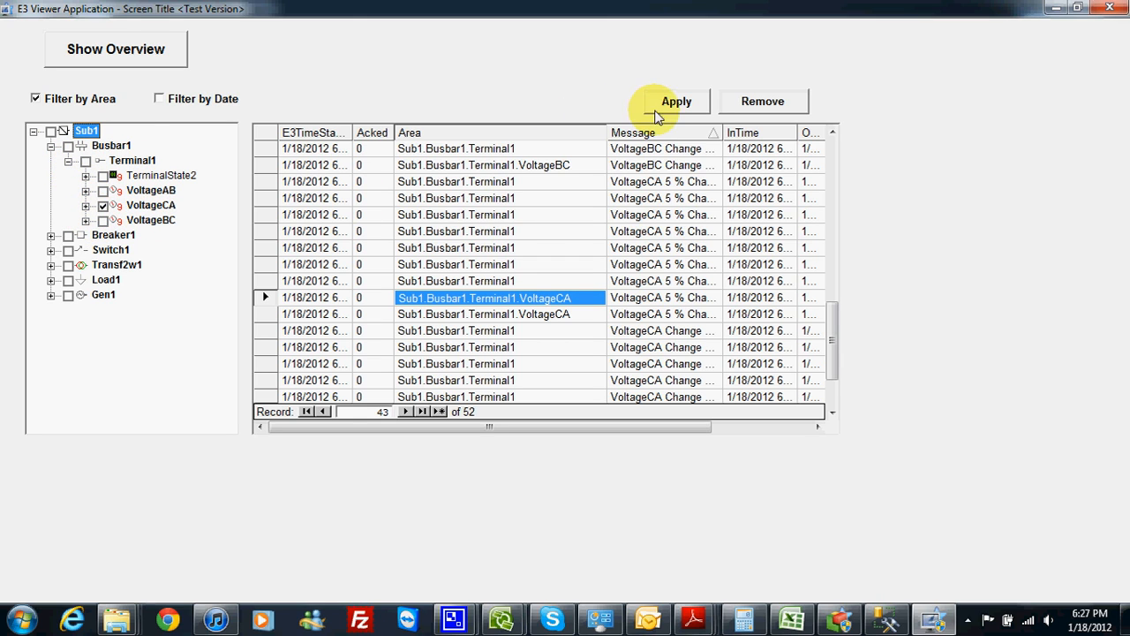
left_click(675, 103)
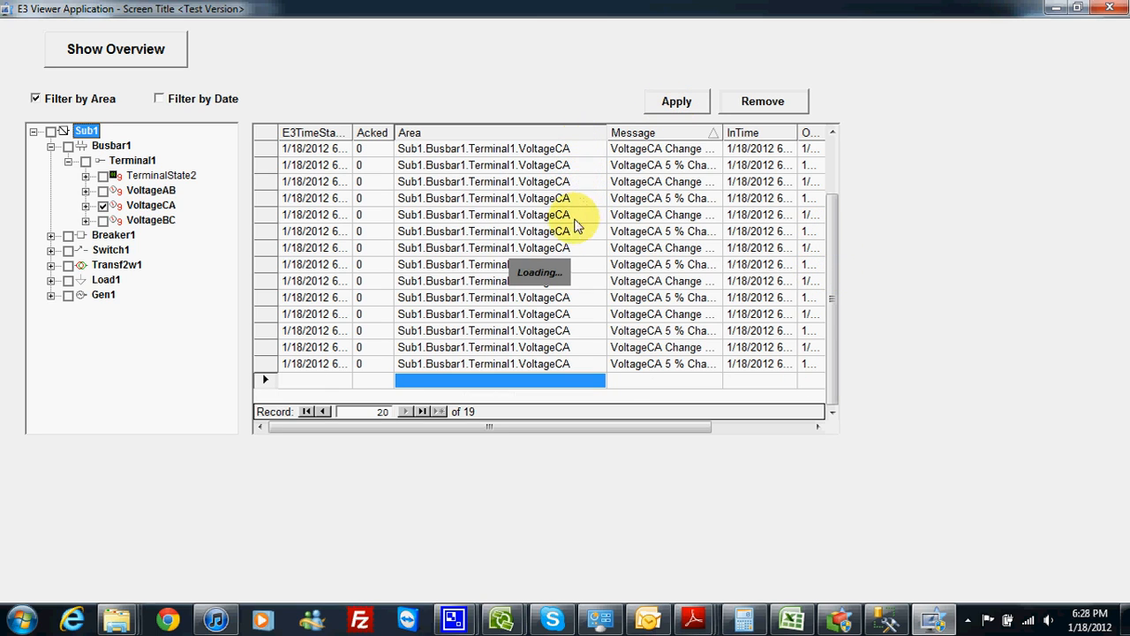
left_click(1110, 8)
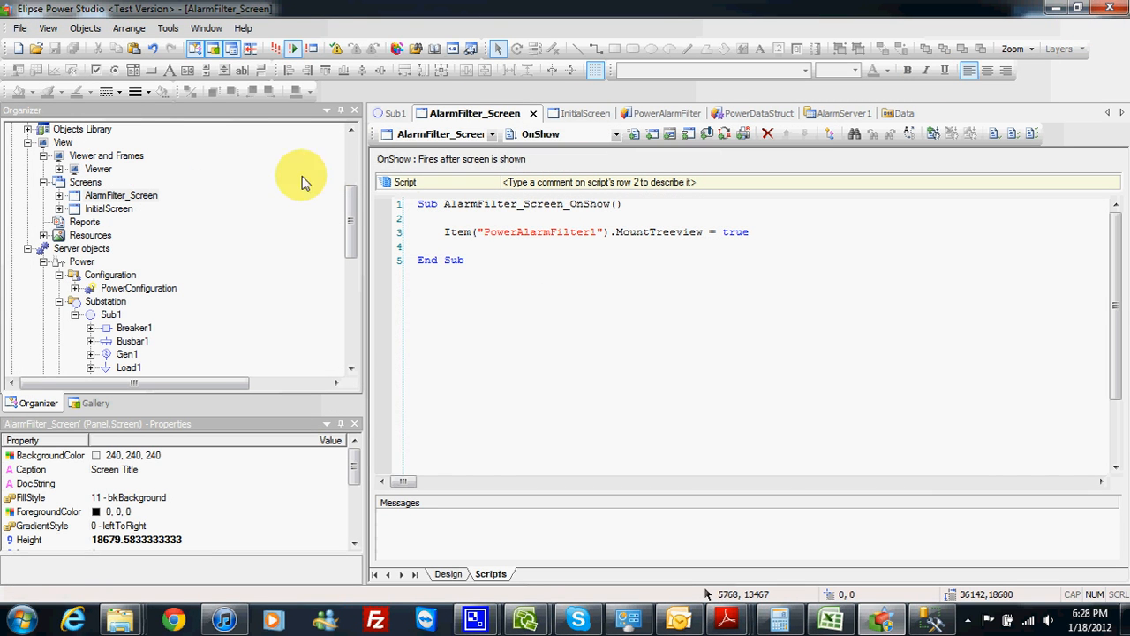
Examine the VoltageAB, VoltageBC and VoltageCA measurements under Busbar1's Terminal1 and the ROCAlarm in each.
left_click_drag(351, 222, 352, 260)
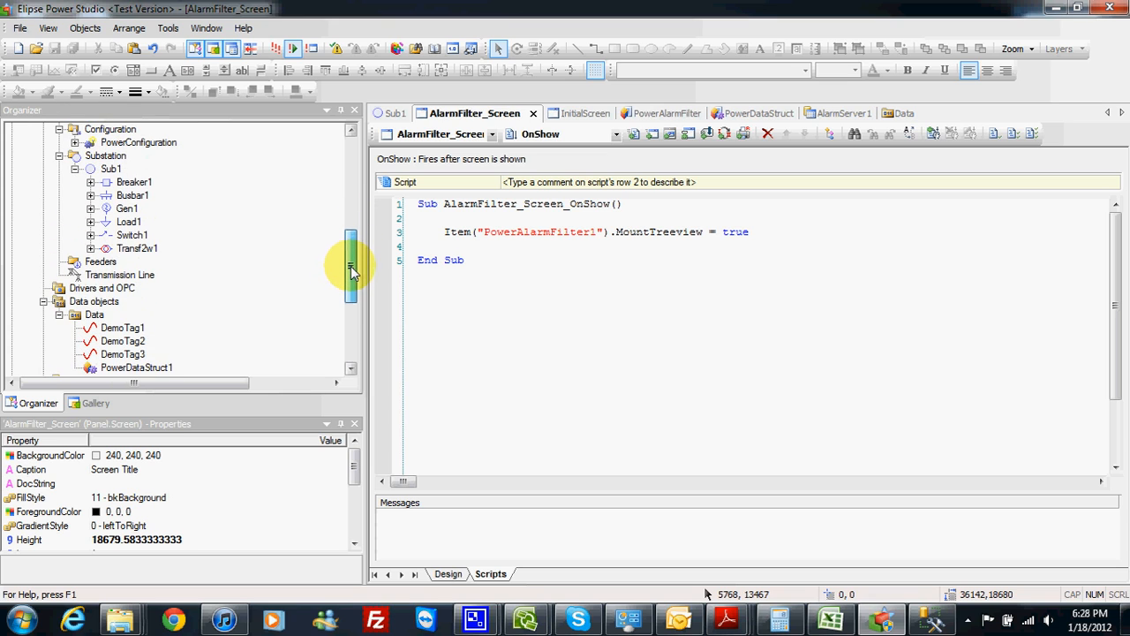
left_click(90, 195)
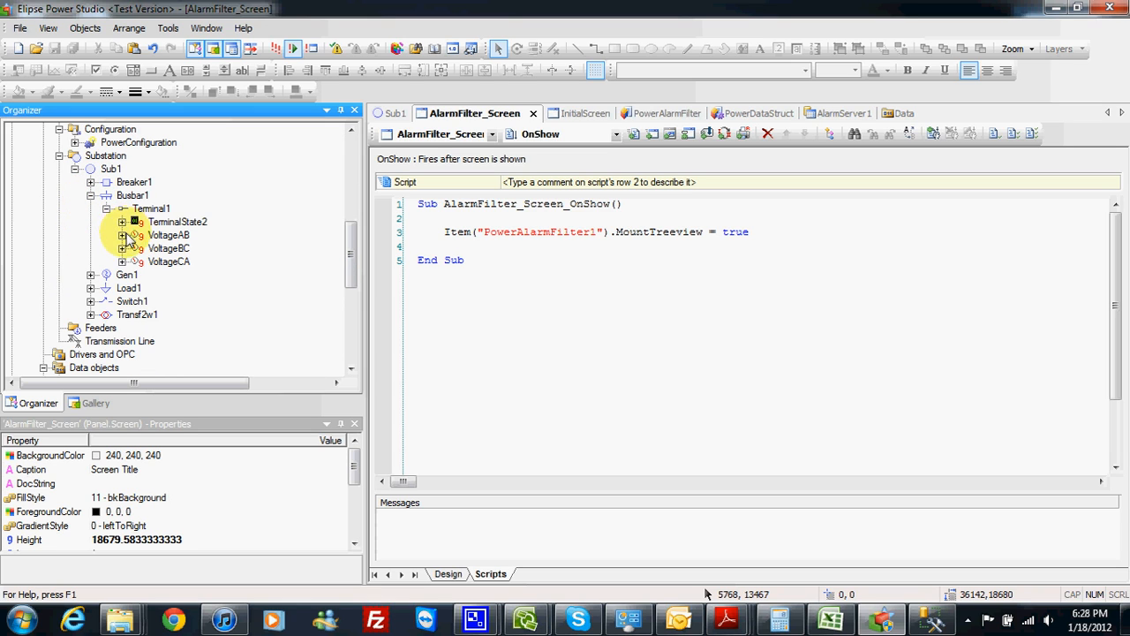
left_click(122, 234)
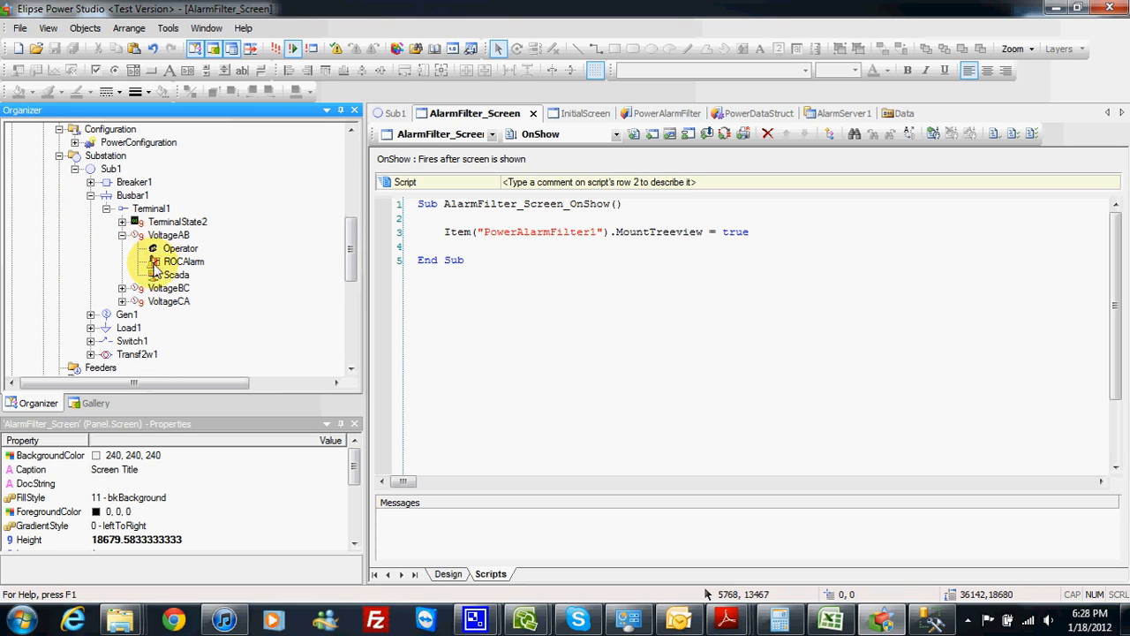
left_click(122, 288)
left_click(122, 341)
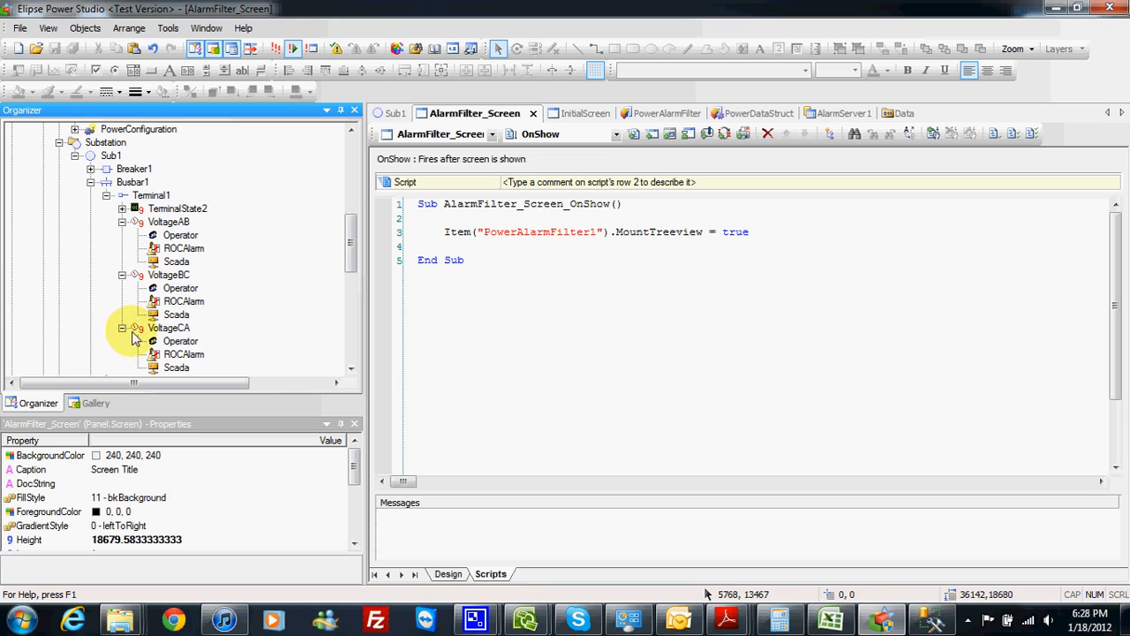
scroll(207, 313, "down", 1)
left_click(173, 290)
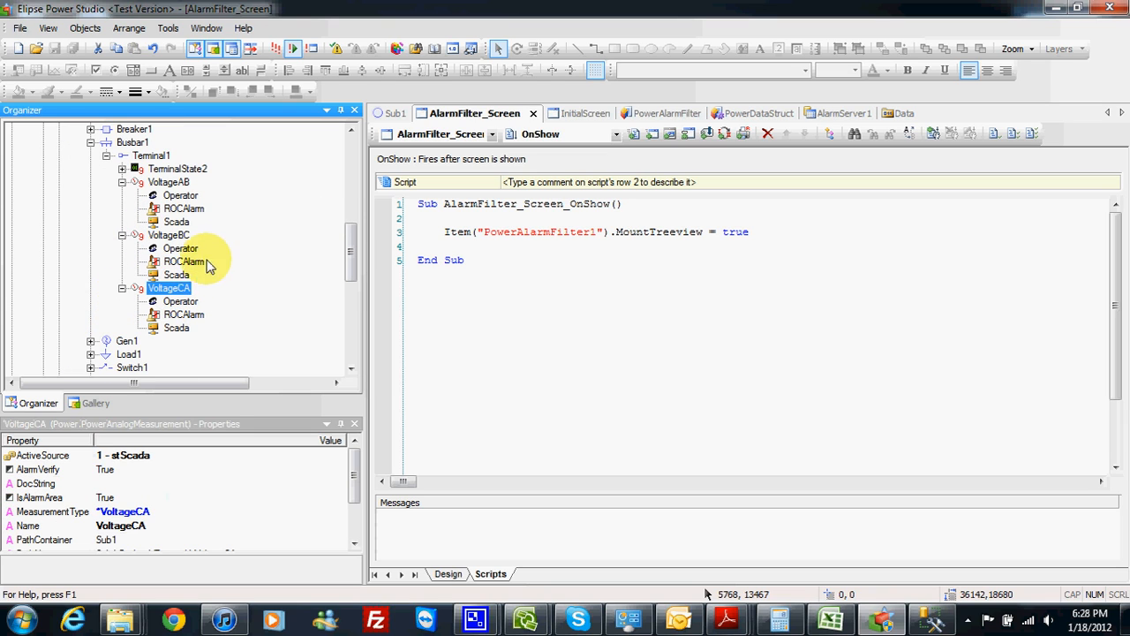
left_click(168, 235)
left_click(172, 182)
left_click(183, 209)
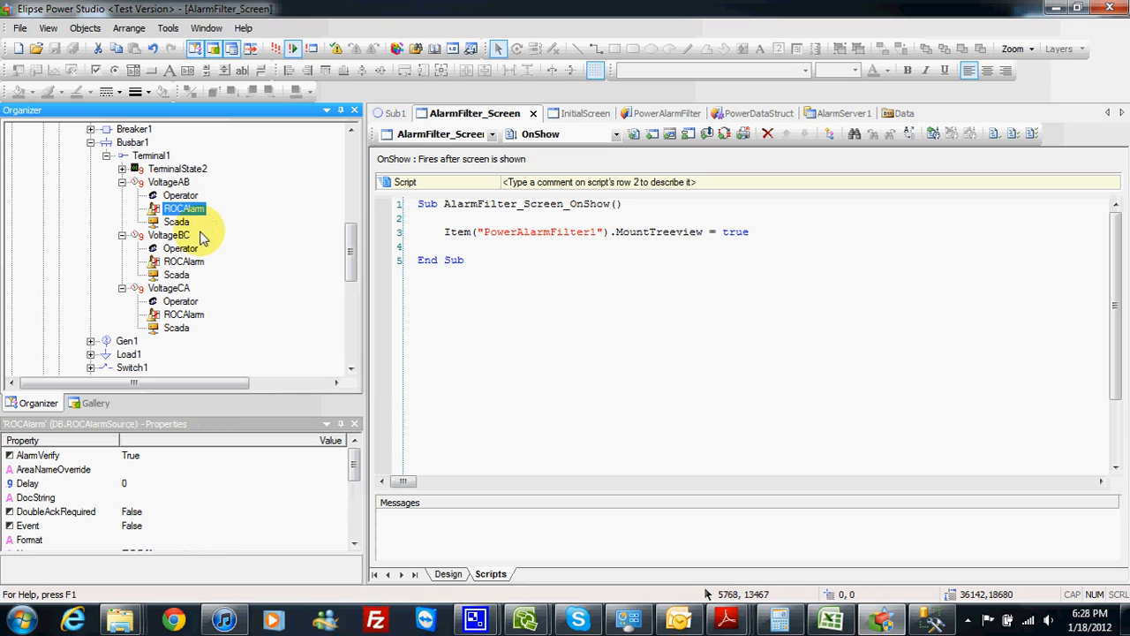
left_click(192, 262)
left_click(190, 314)
Delete the DiscreteAlarm from the BreakerPosition measurement of Breaker1 in substation Sub1.
left_click_drag(350, 258, 349, 233)
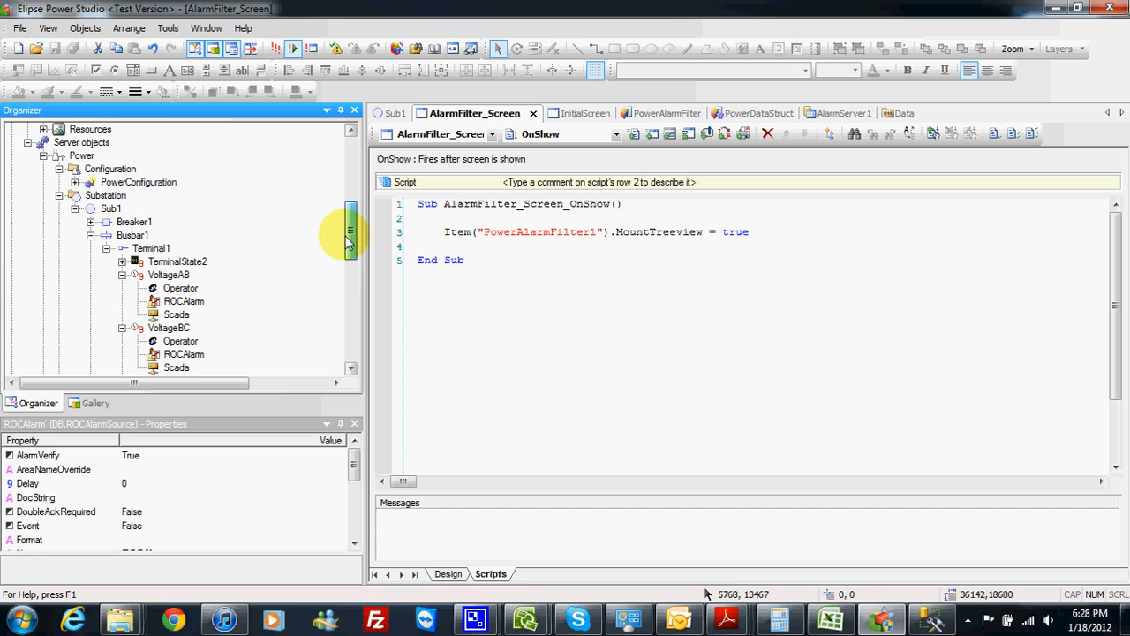
left_click(91, 223)
left_click(106, 248)
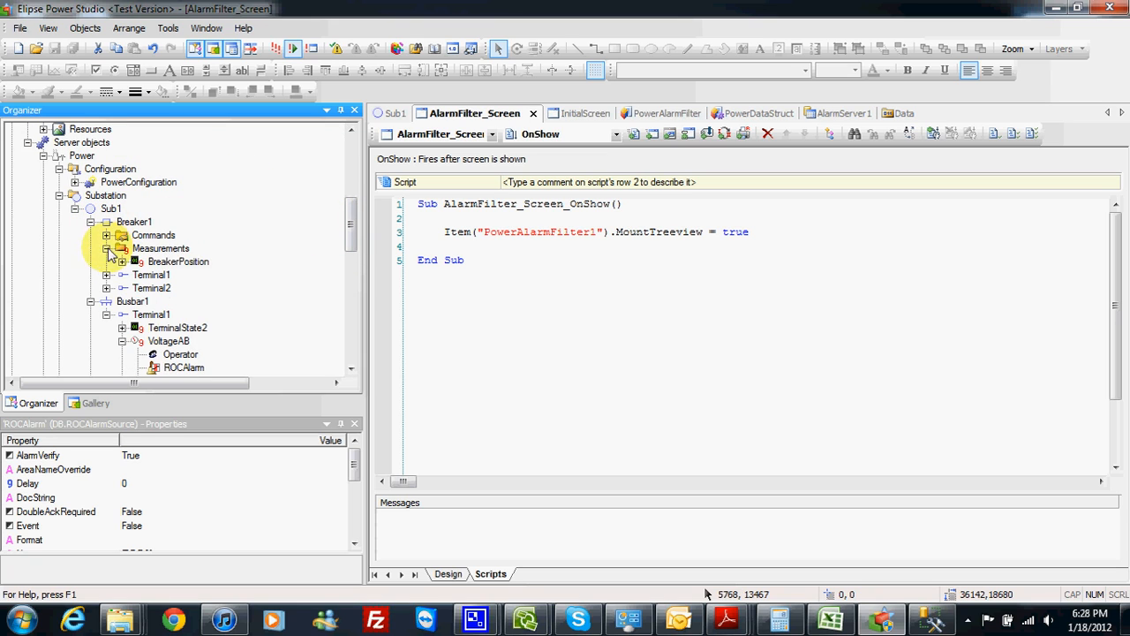
left_click(122, 263)
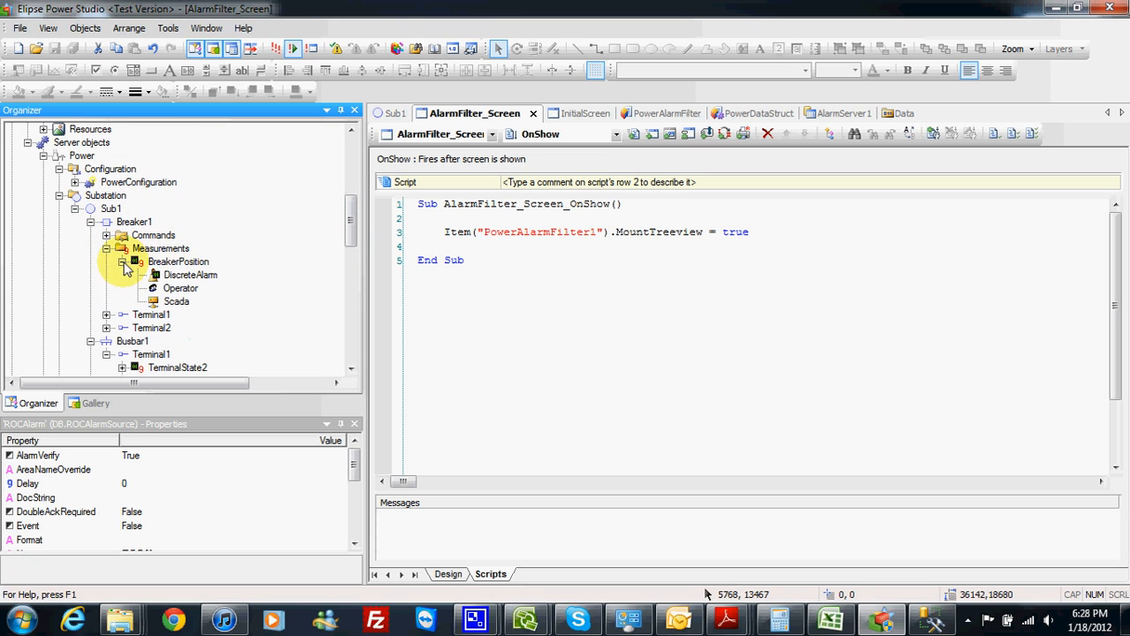
left_click(196, 277)
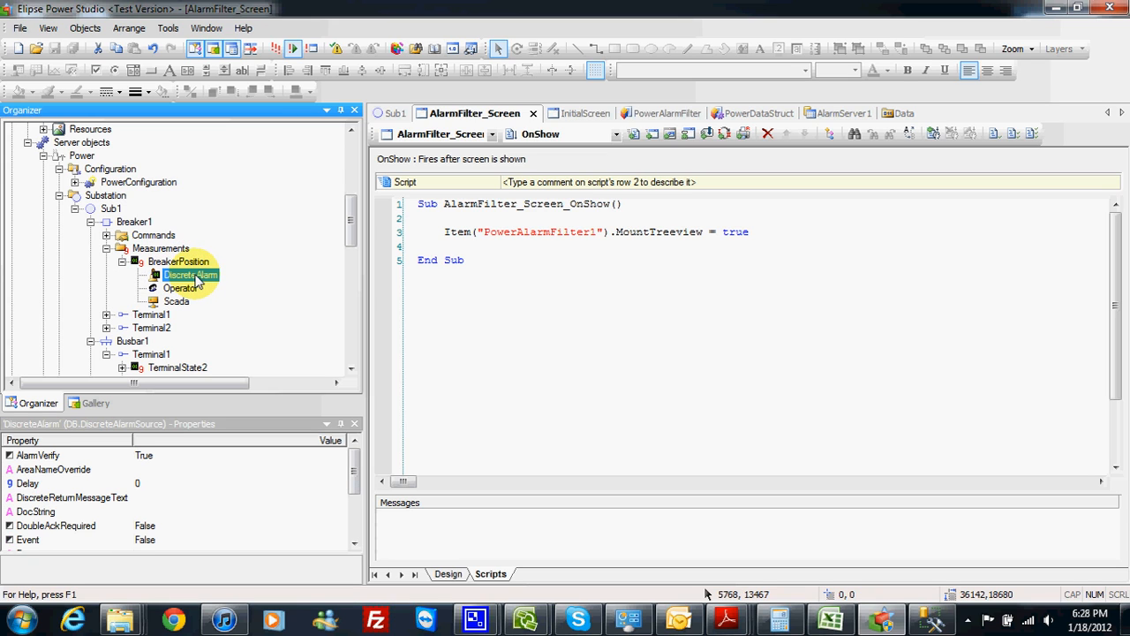
key("Delete")
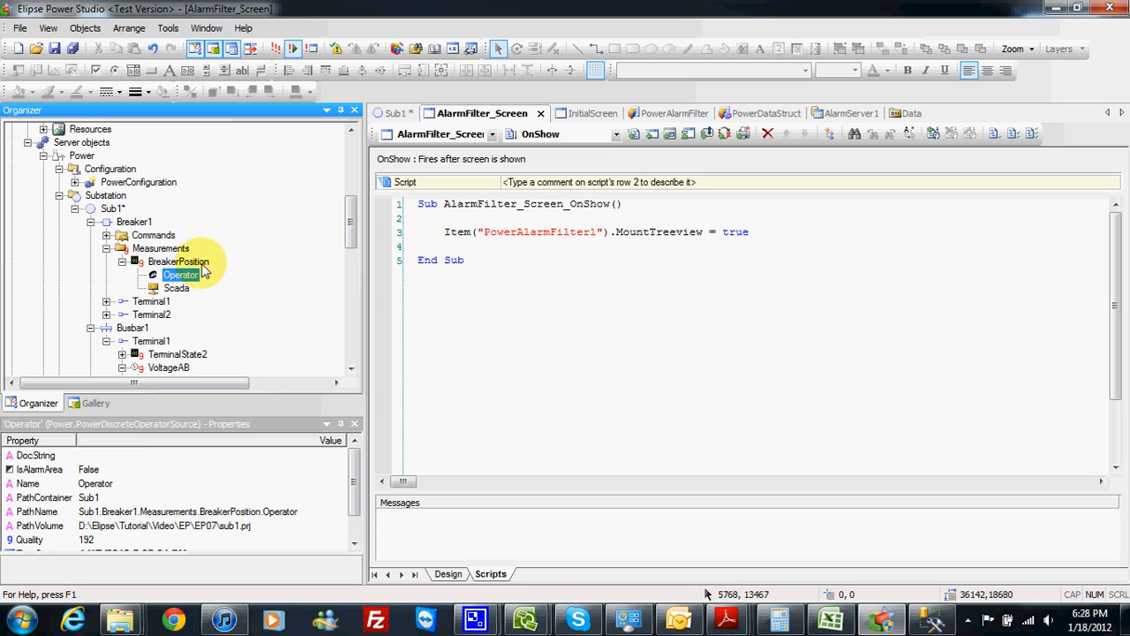
Insert a new Discrete Alarm into Breaker1's BreakerPosition measurement.
left_click(204, 263)
right_click(211, 265)
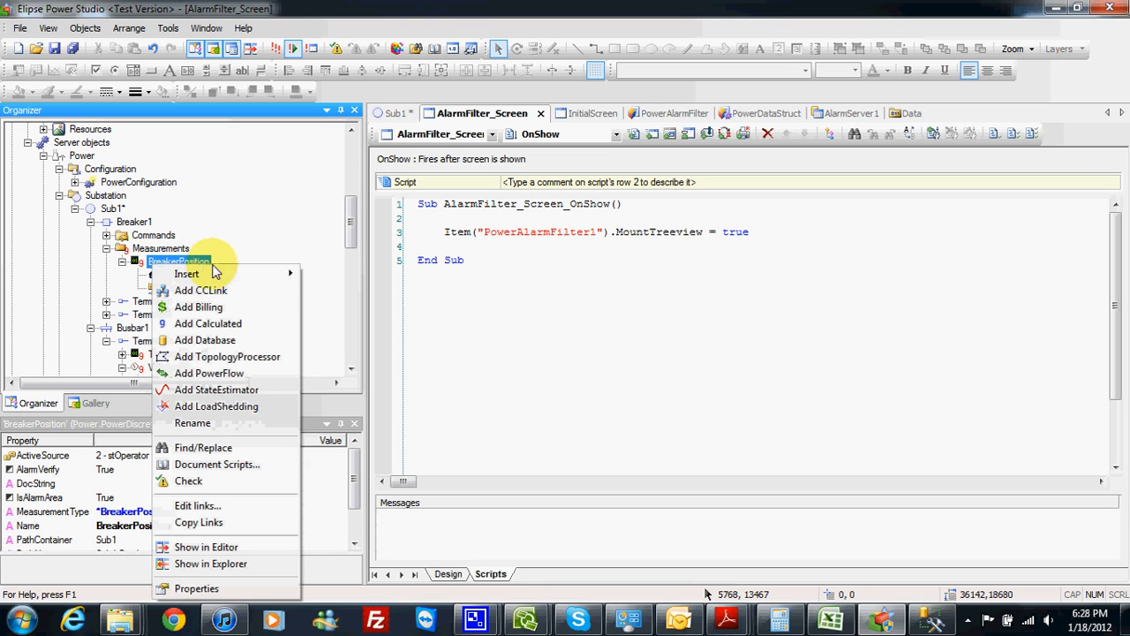
mouse_move(216, 273)
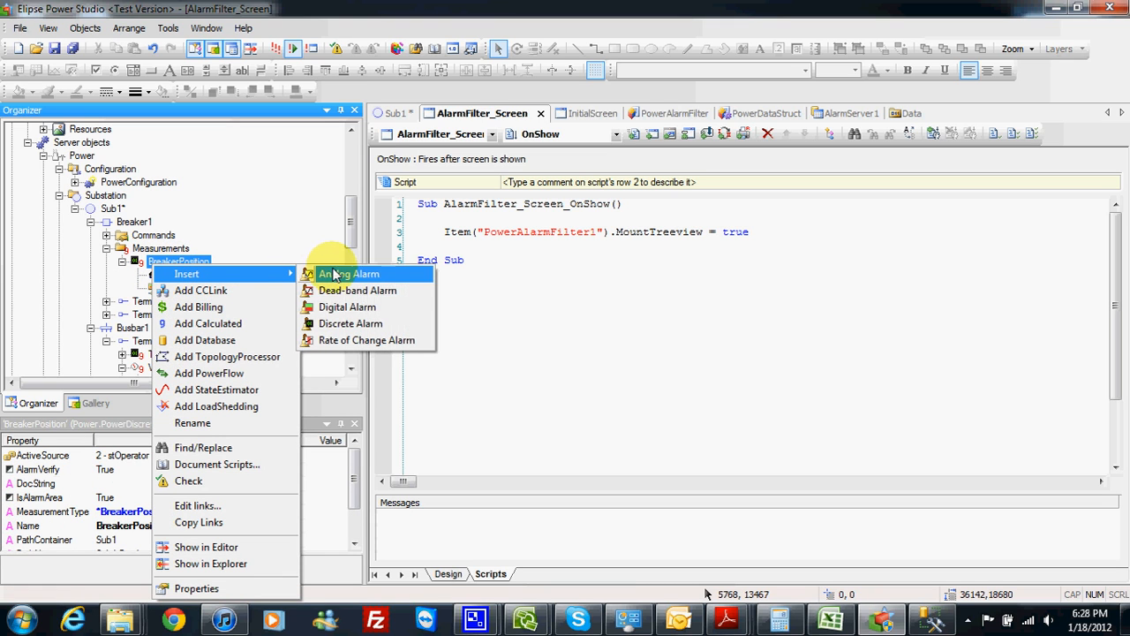
left_click(342, 324)
left_click(199, 277)
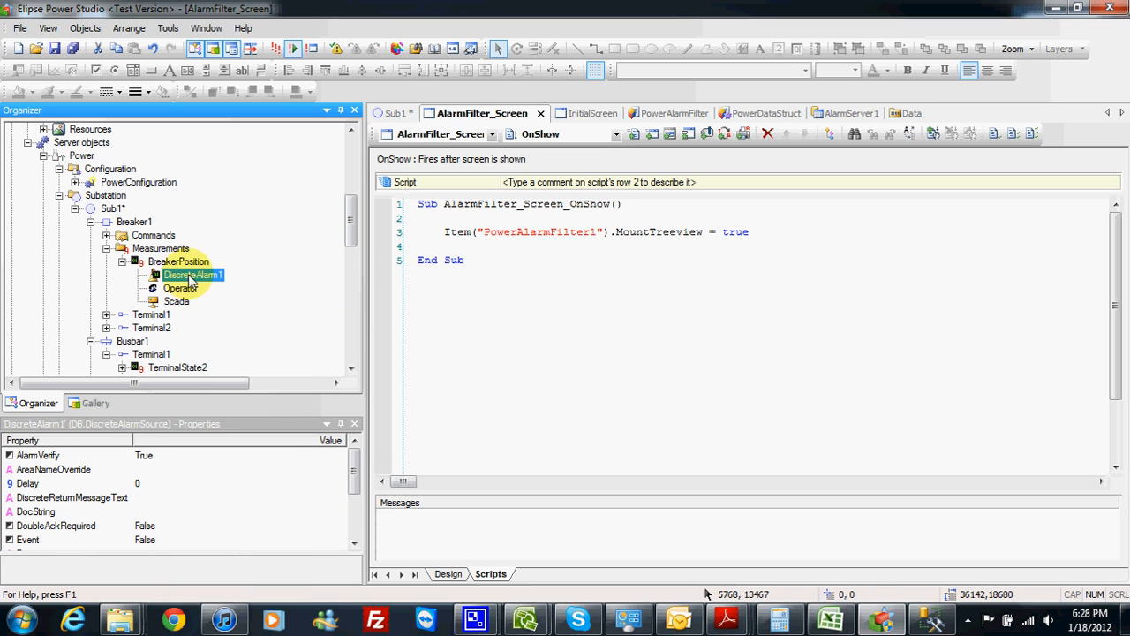
Open the properties of BreakerPosition's new discrete alarm and examine its source, discrete conditions, links, formatting and item settings.
right_click(187, 278)
left_click(197, 561)
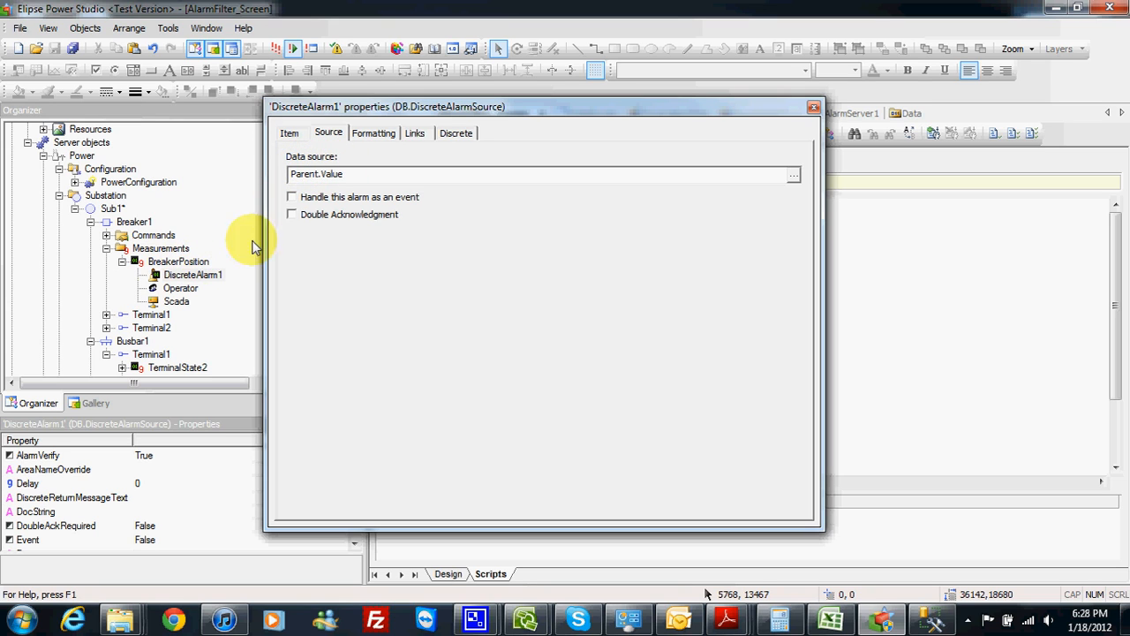
left_click(456, 134)
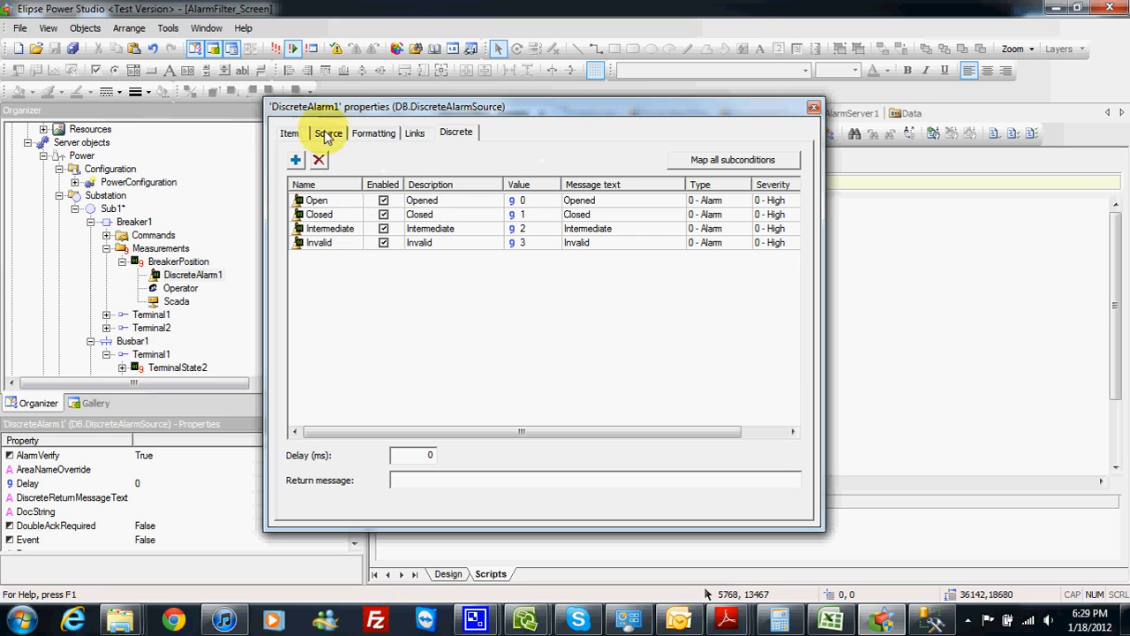
left_click(415, 133)
left_click(383, 137)
left_click(335, 139)
left_click(296, 134)
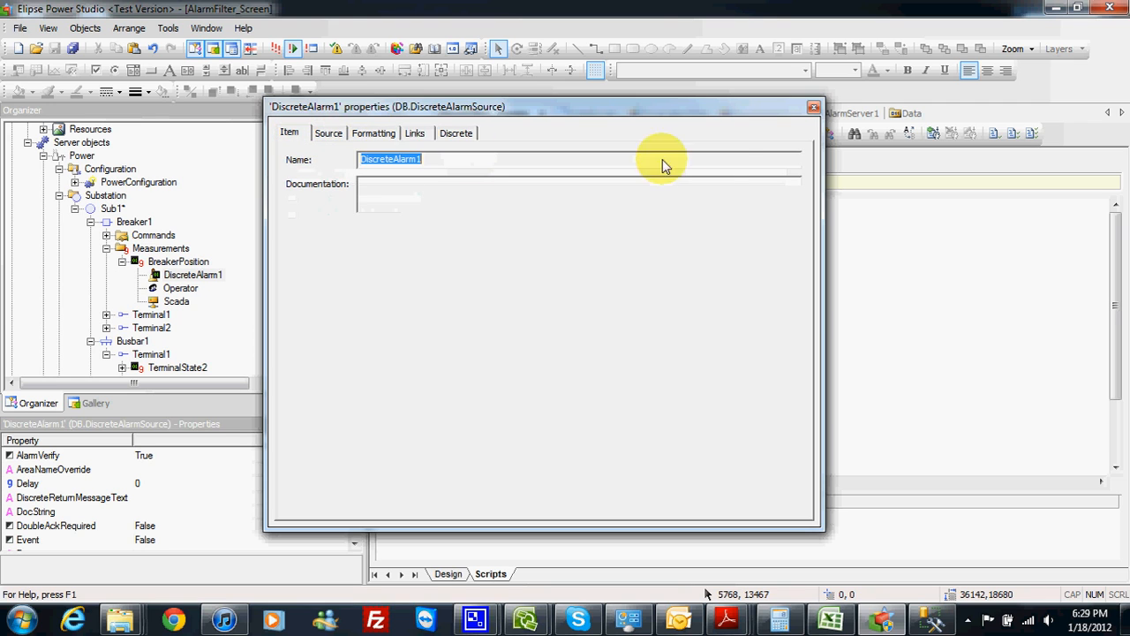
Examine the Alarms Area properties of BreakerPosition and its parents Measurements, Breaker1 and Sub1.
left_click(814, 108)
left_click(168, 250)
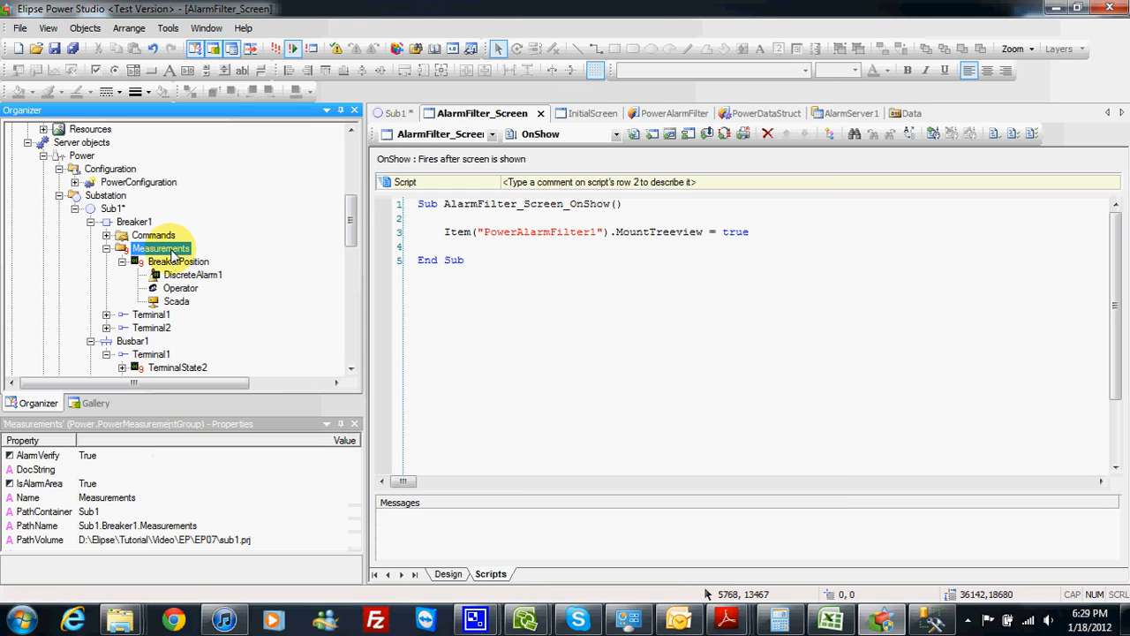
left_click(179, 263)
right_click(262, 262)
left_click(265, 584)
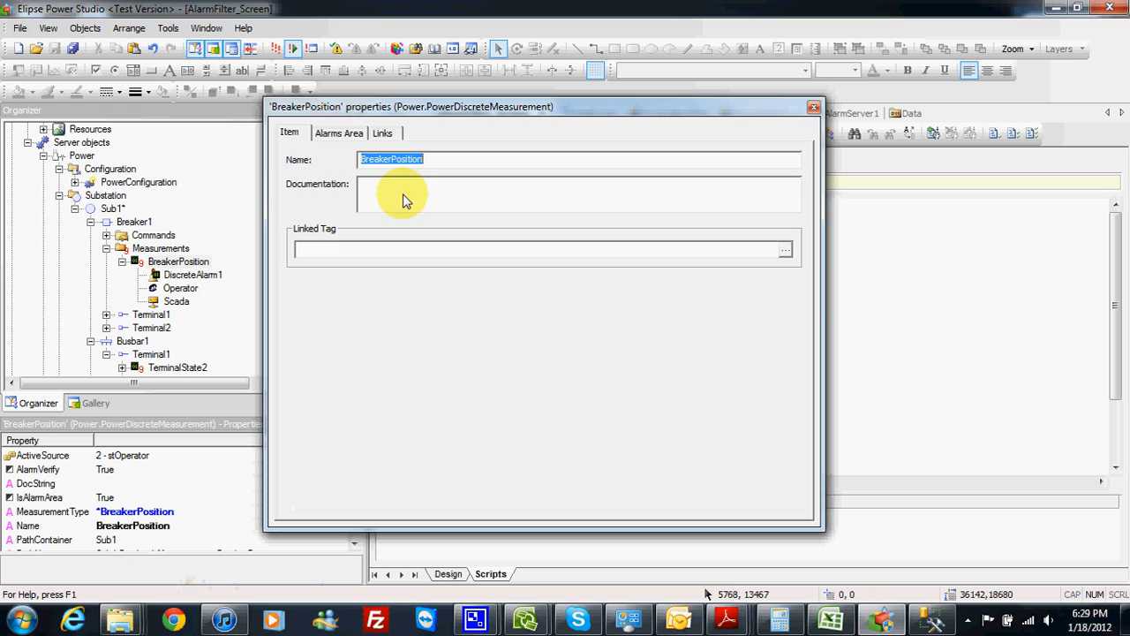
left_click(353, 142)
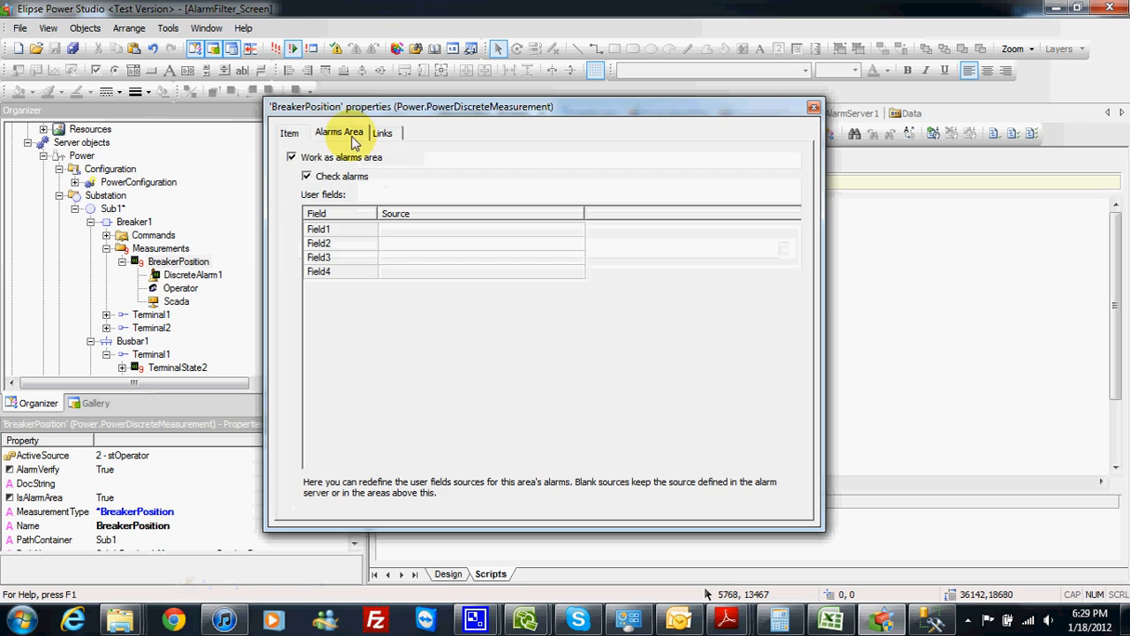
left_click(163, 248)
left_click(137, 223)
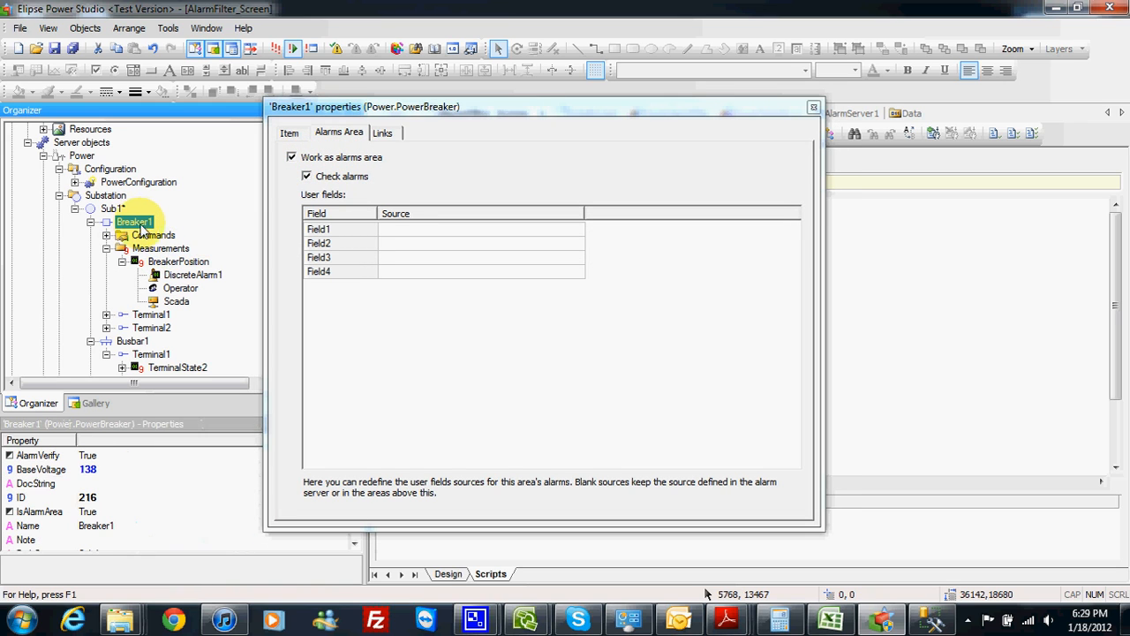
left_click(110, 208)
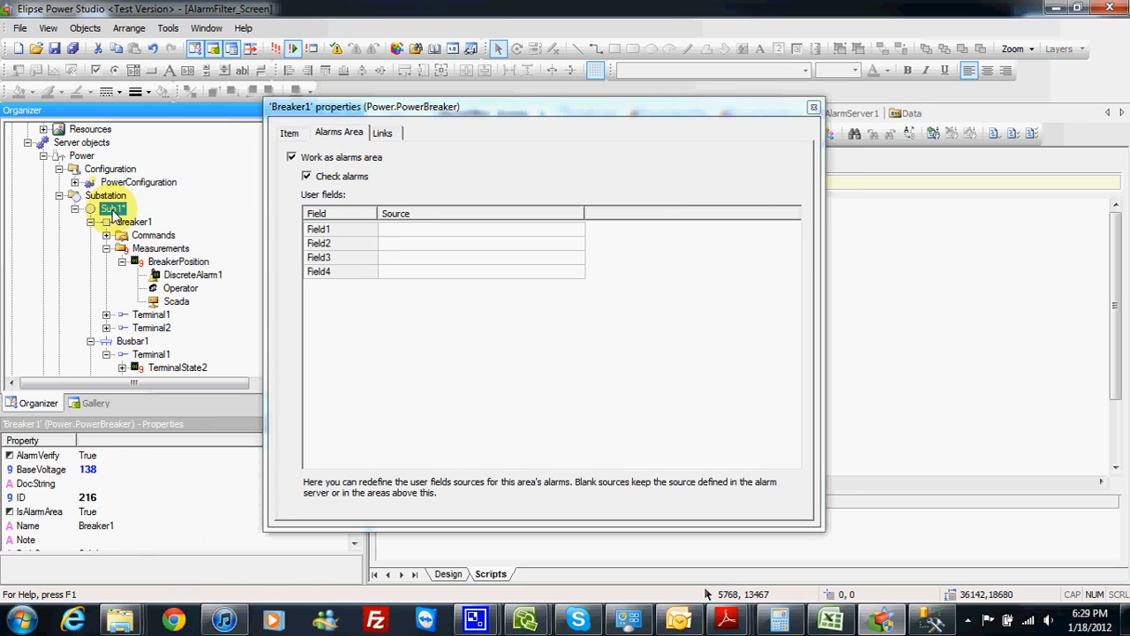
left_click(816, 107)
Run the application with its alarms filter screen shown and widen the E3TimeStamp column to fit the full date and time.
left_click(277, 48)
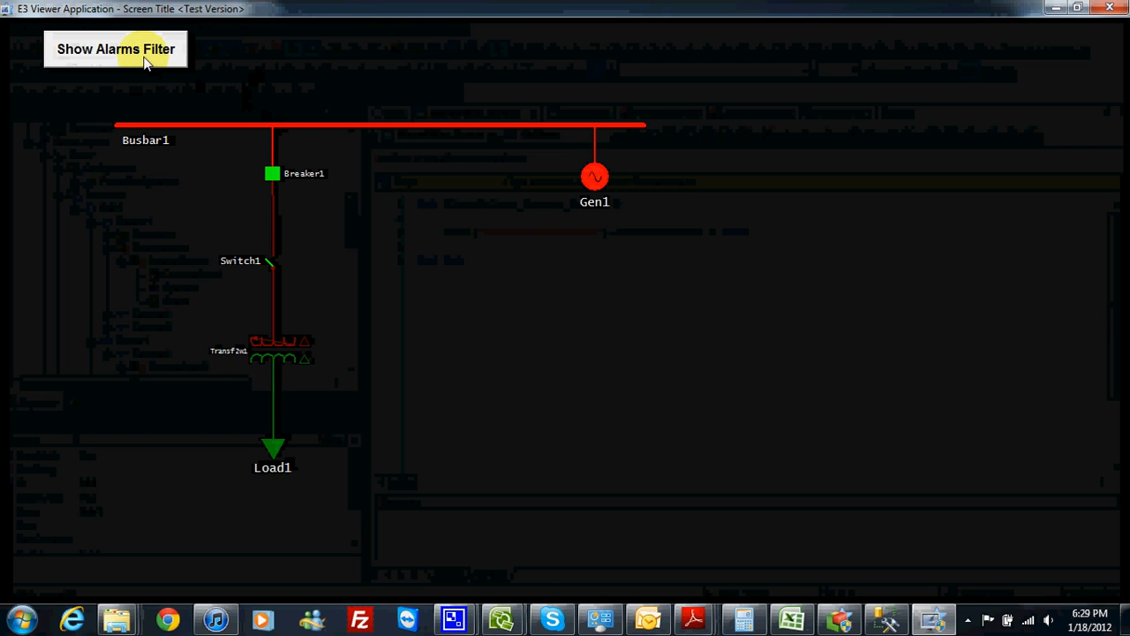
left_click(146, 64)
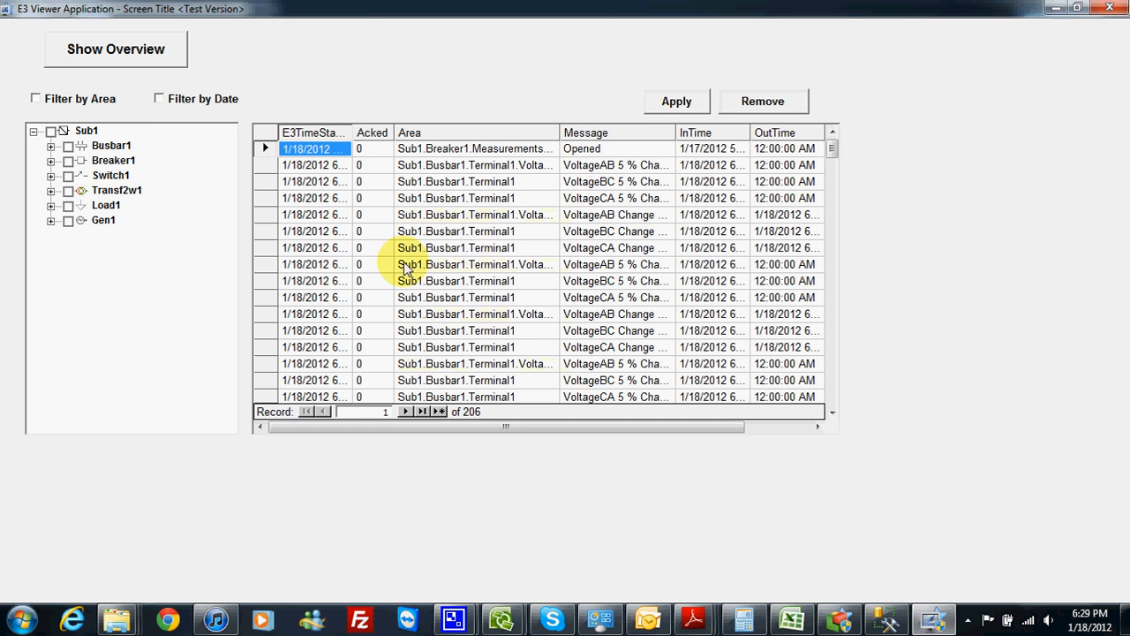
left_click_drag(834, 151, 834, 182)
left_click_drag(357, 134, 442, 134)
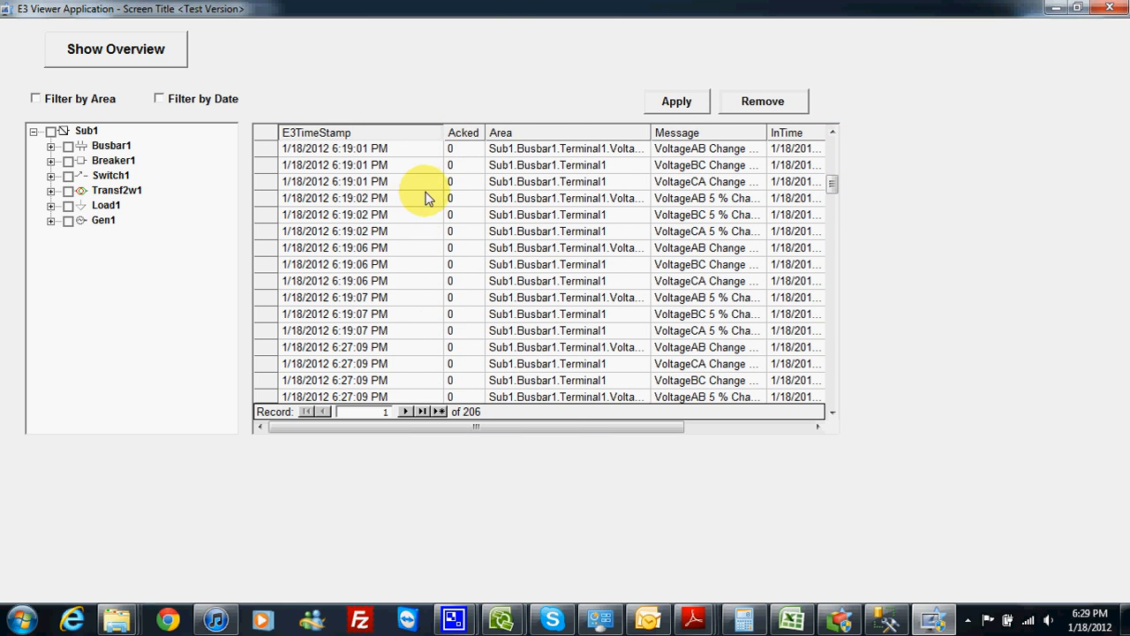
Enable filtering by date and set the start date to 01/18/2012 06:18:00 PM.
left_click(160, 99)
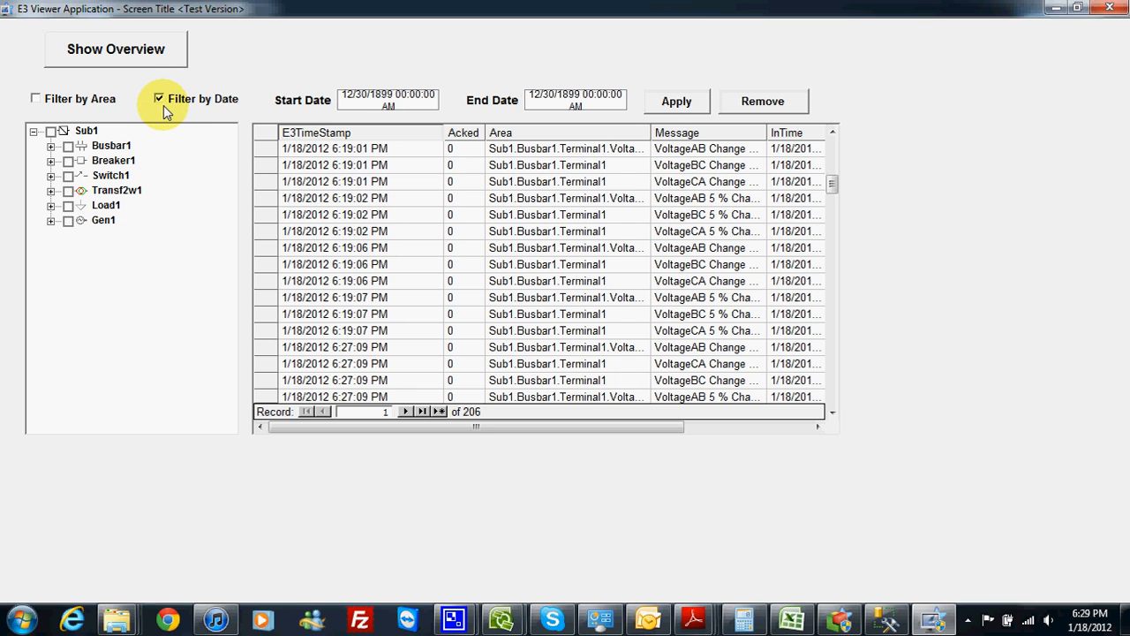
left_click(421, 104)
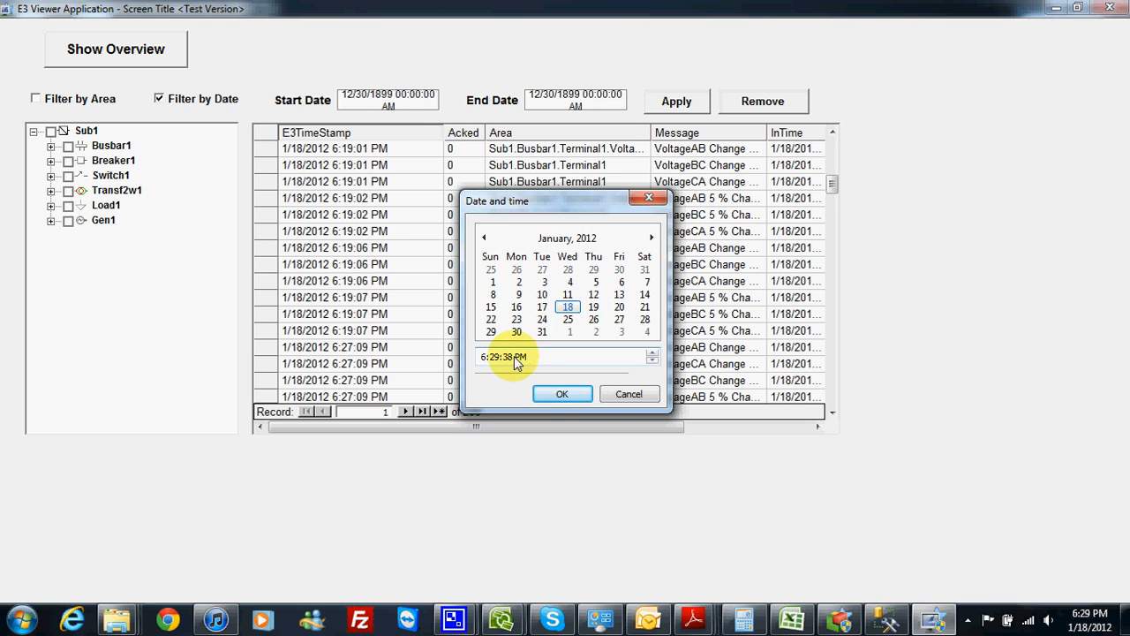
left_click(495, 356)
left_click(561, 394)
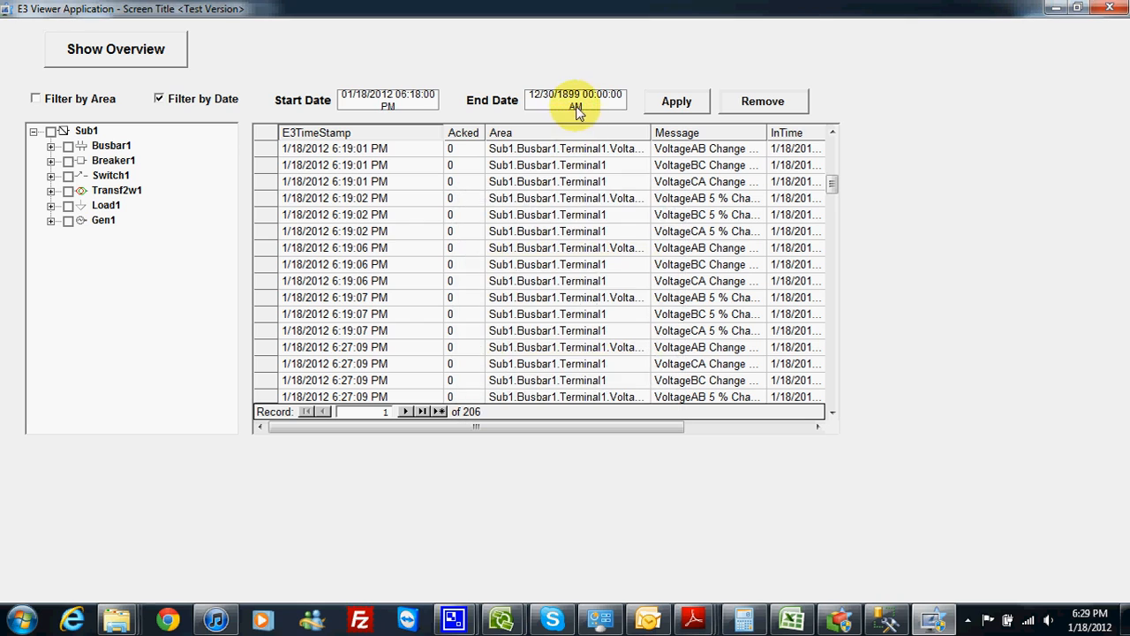
Set the end date to 01/18/2012 06:20:00 PM and apply the date filter to the alarm list.
left_click(576, 103)
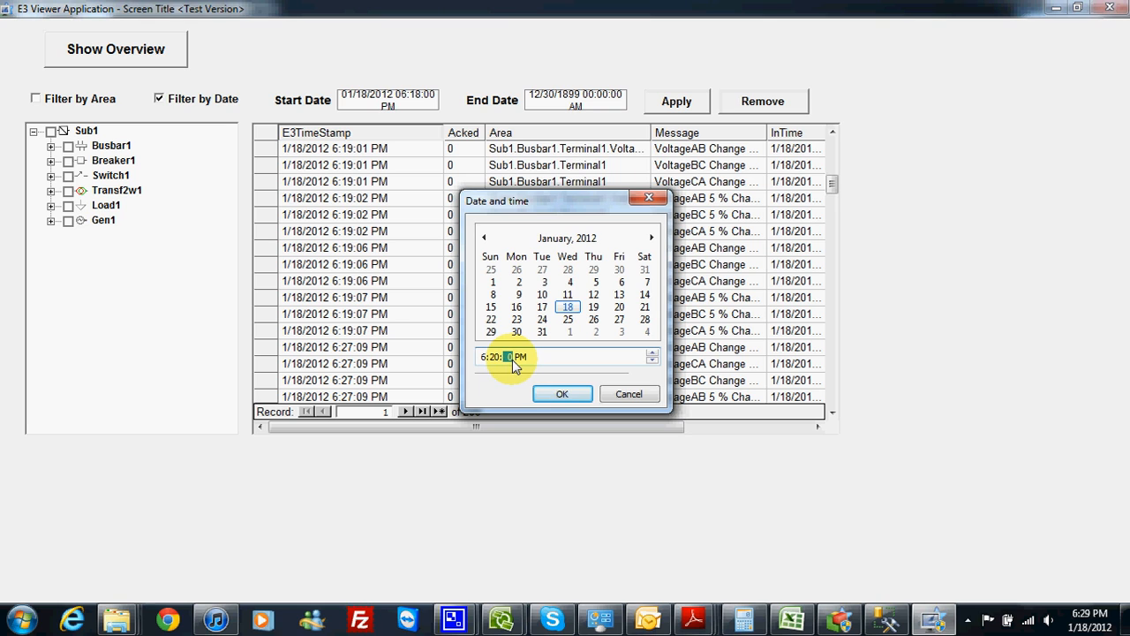
left_click(562, 394)
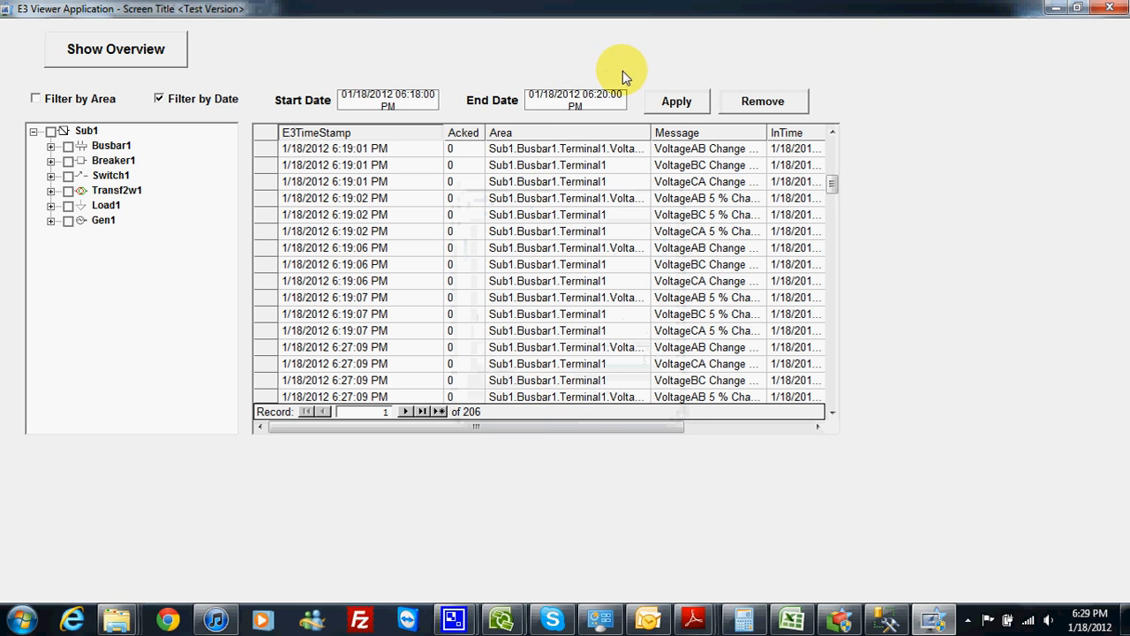
left_click(676, 104)
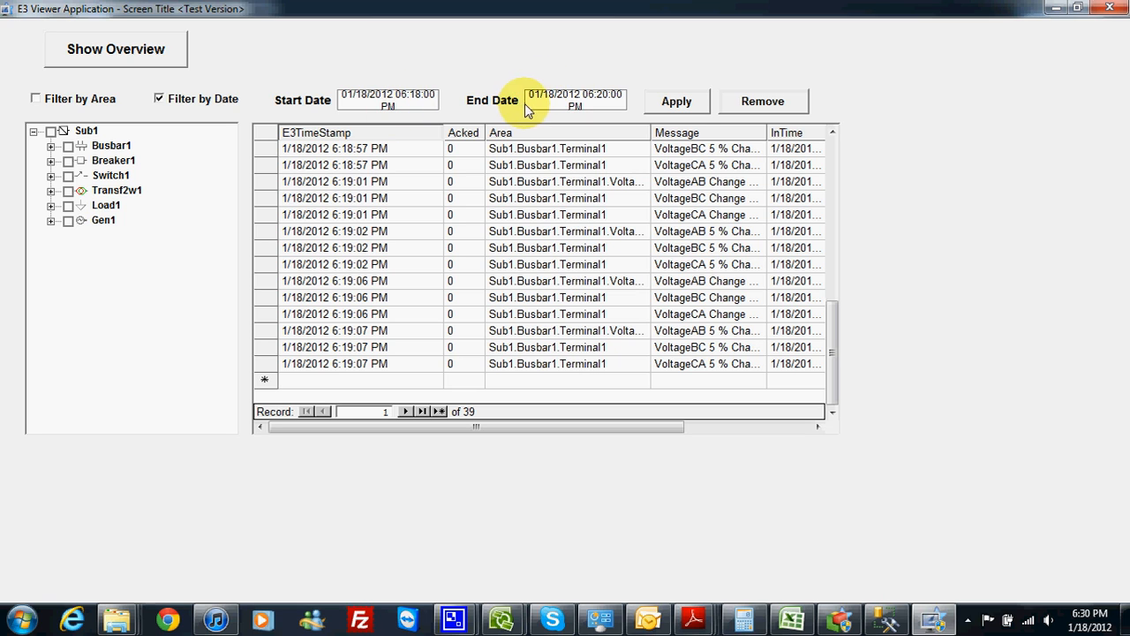
Remove the date filter, review the alarm list from its first record, and close the running application.
left_click(772, 105)
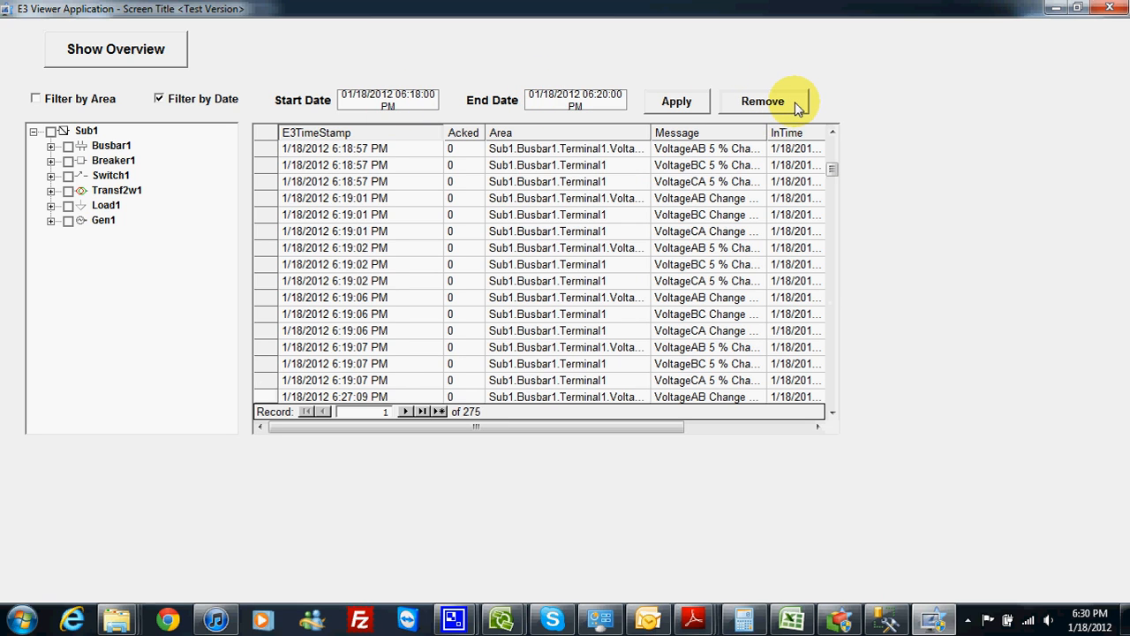
left_click(819, 168)
left_click_drag(832, 171, 845, 150)
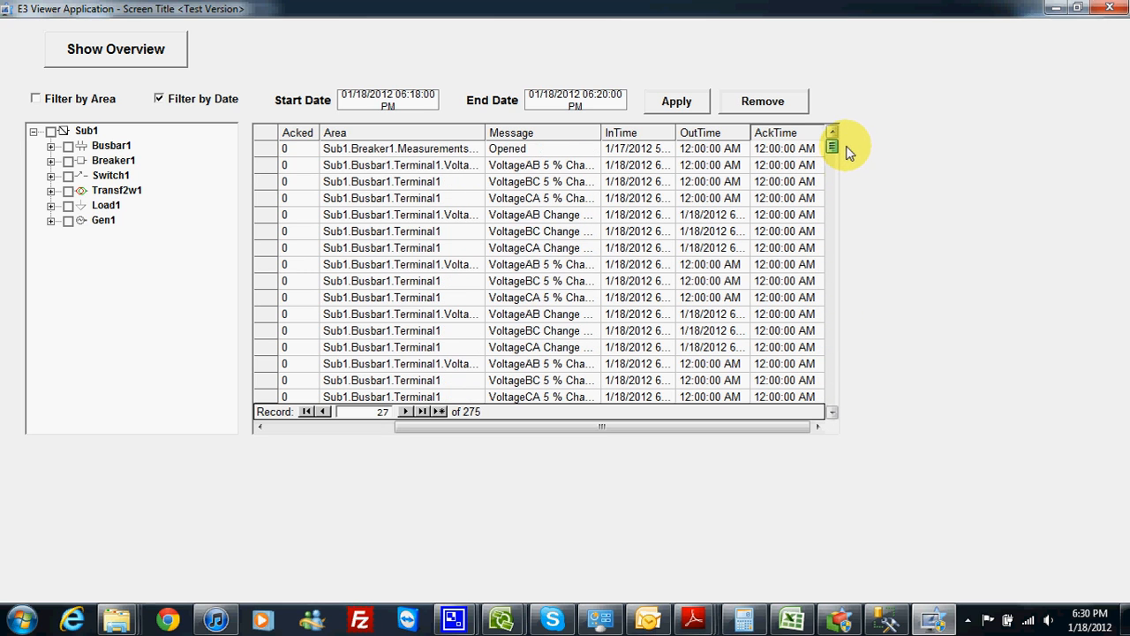
left_click(1118, 8)
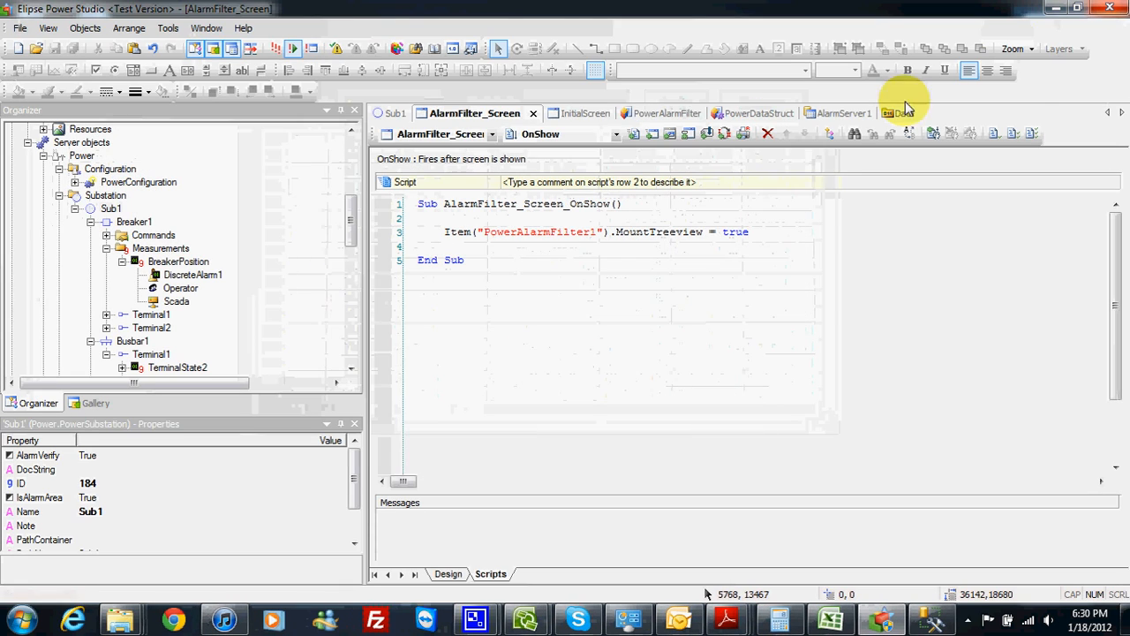
left_click(397, 497)
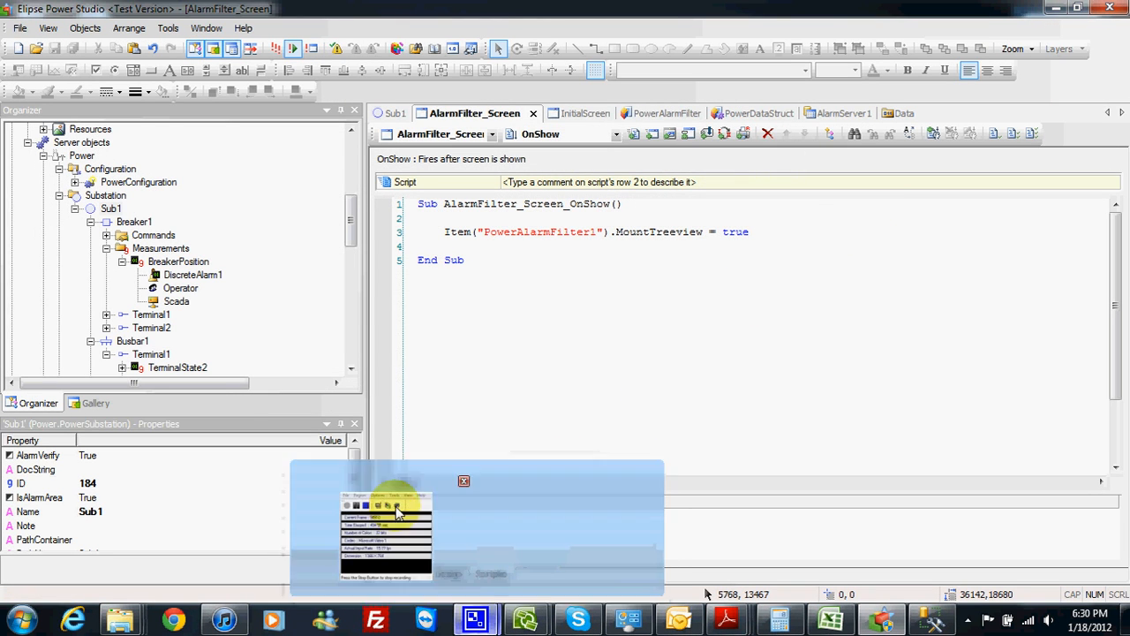